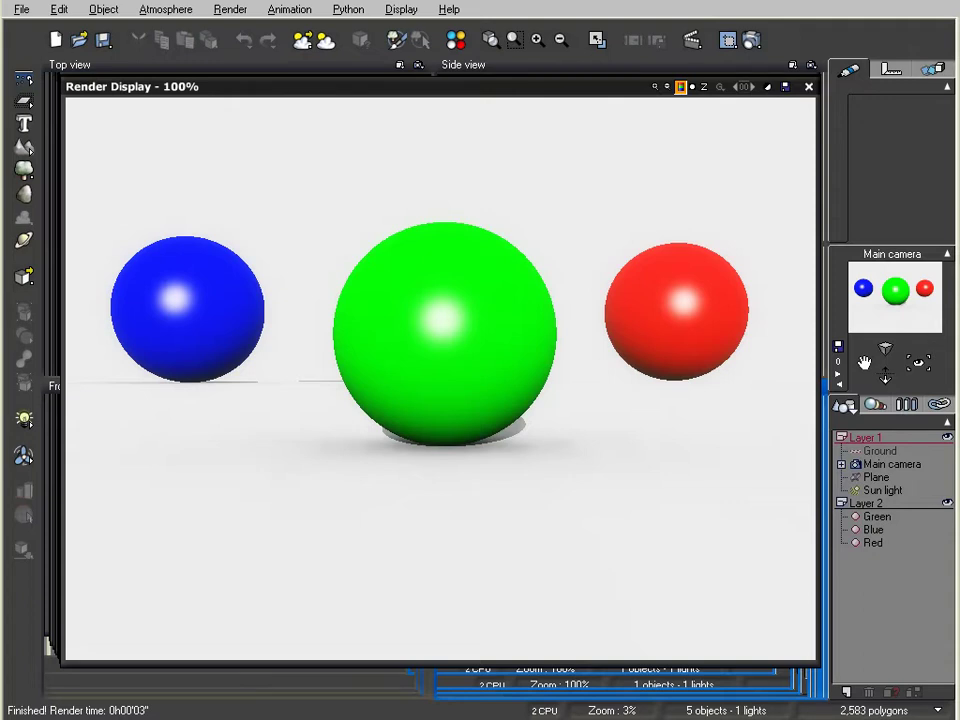
Step: Close the old render and render the scene again with Layer 2's three spheres selected
{"action": "left_click", "coordinate": [809, 87]}
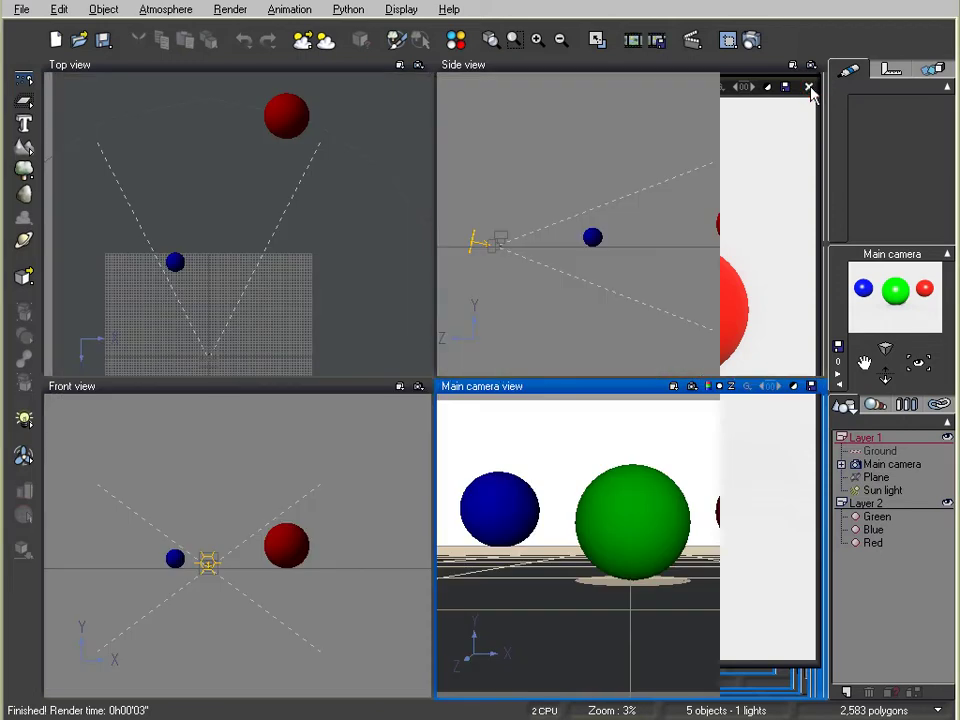
{"action": "left_click", "coordinate": [864, 505]}
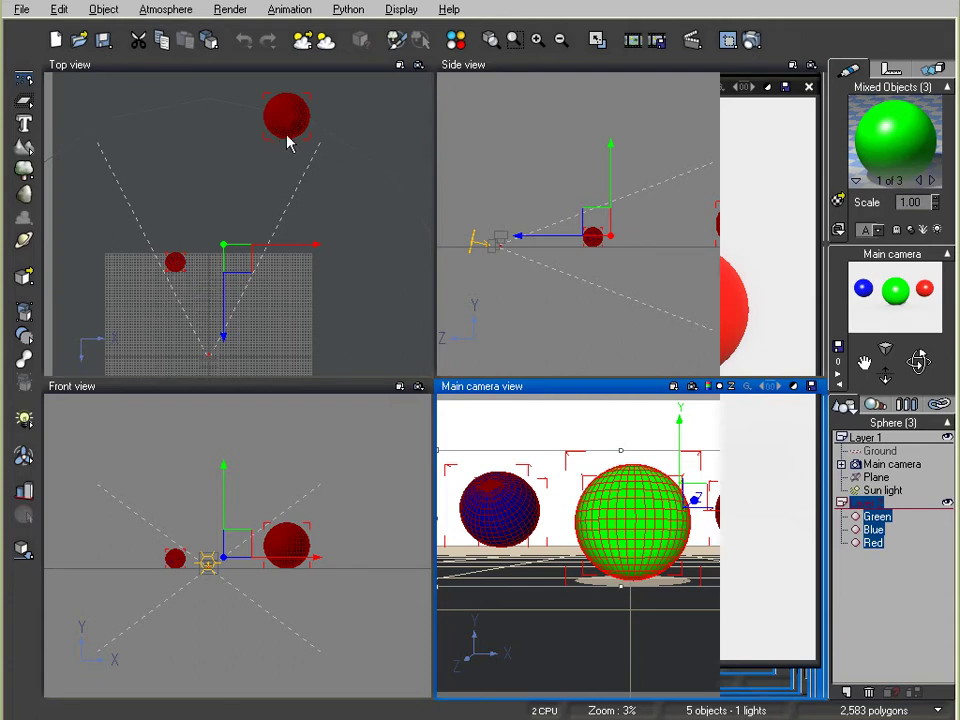
{"action": "left_click", "coordinate": [752, 40]}
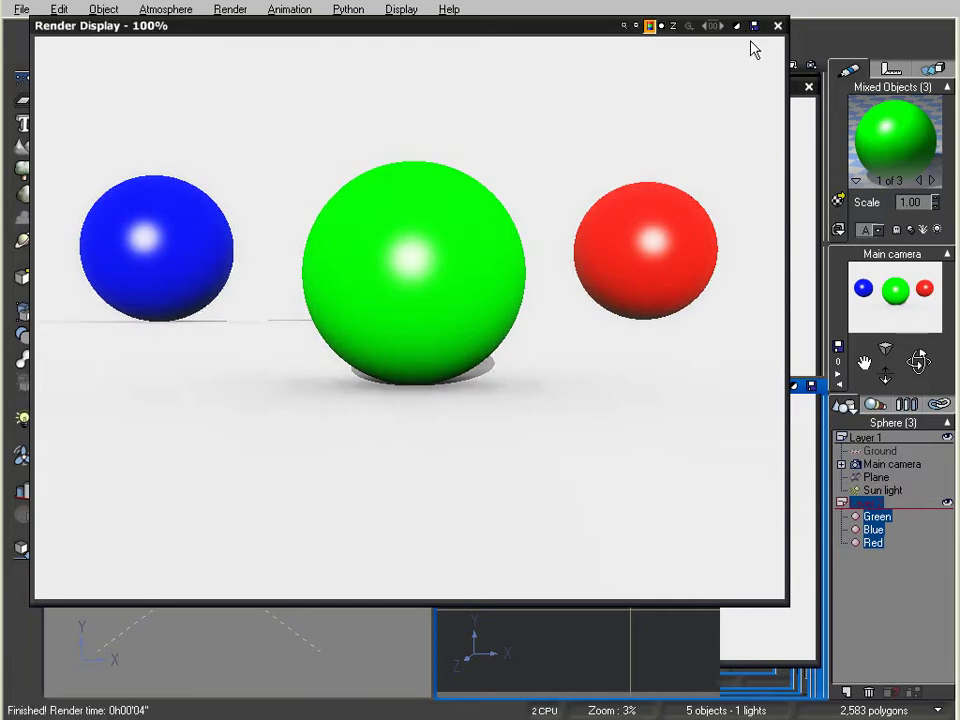
Step: Start saving the color render without re-rendering it in Final quality, and cancel the save
{"action": "right_click", "coordinate": [413, 270]}
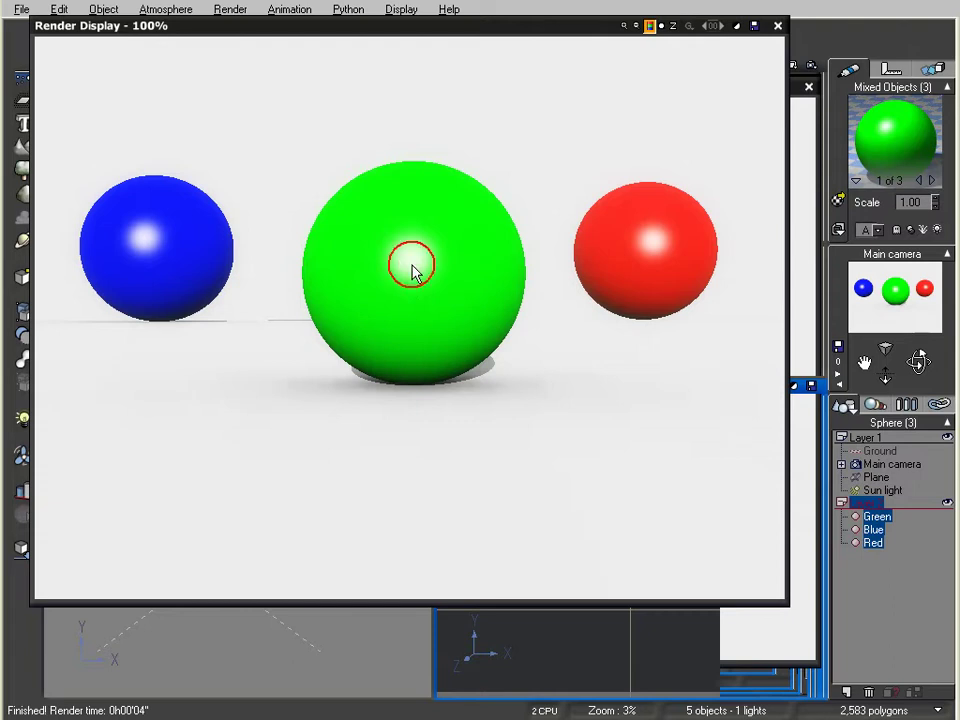
{"action": "left_click", "coordinate": [424, 29]}
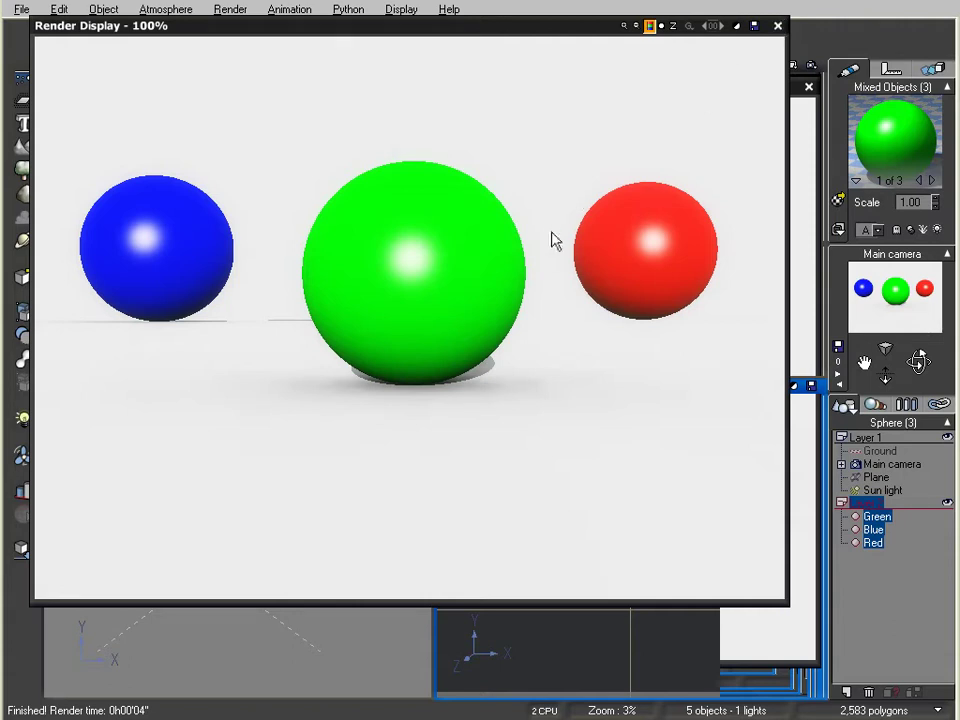
{"action": "left_click", "coordinate": [755, 27]}
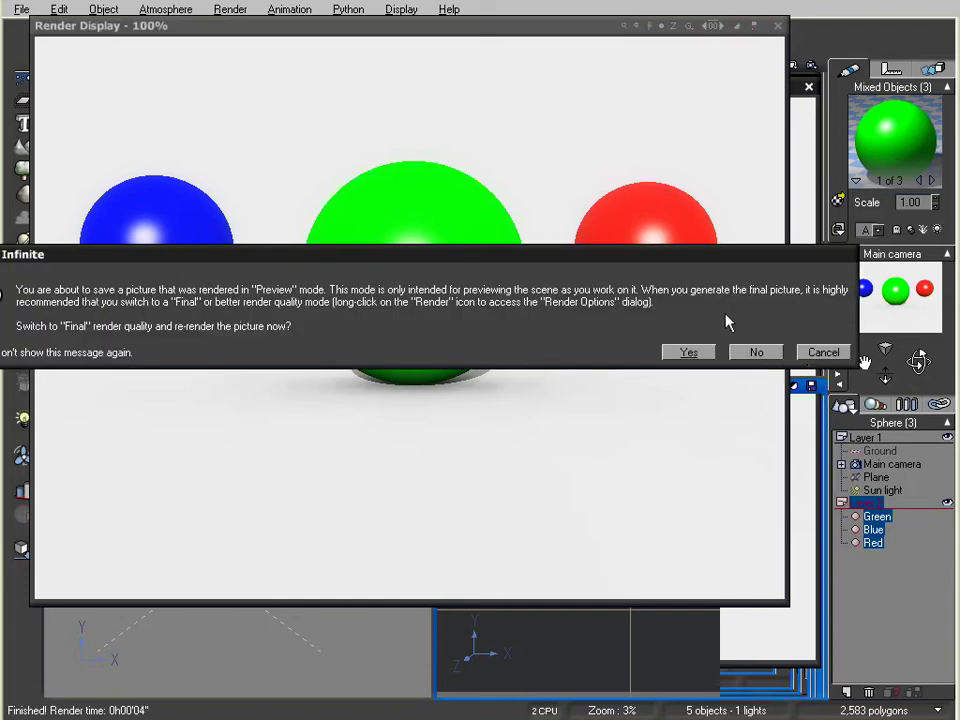
{"action": "left_click", "coordinate": [748, 352]}
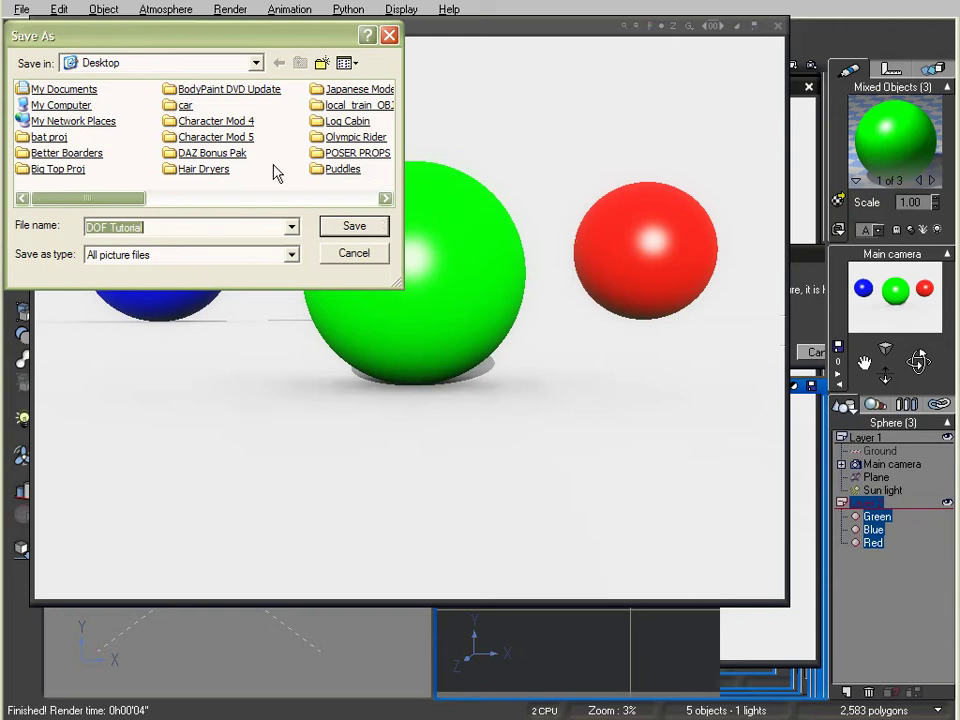
{"action": "left_click", "coordinate": [362, 255]}
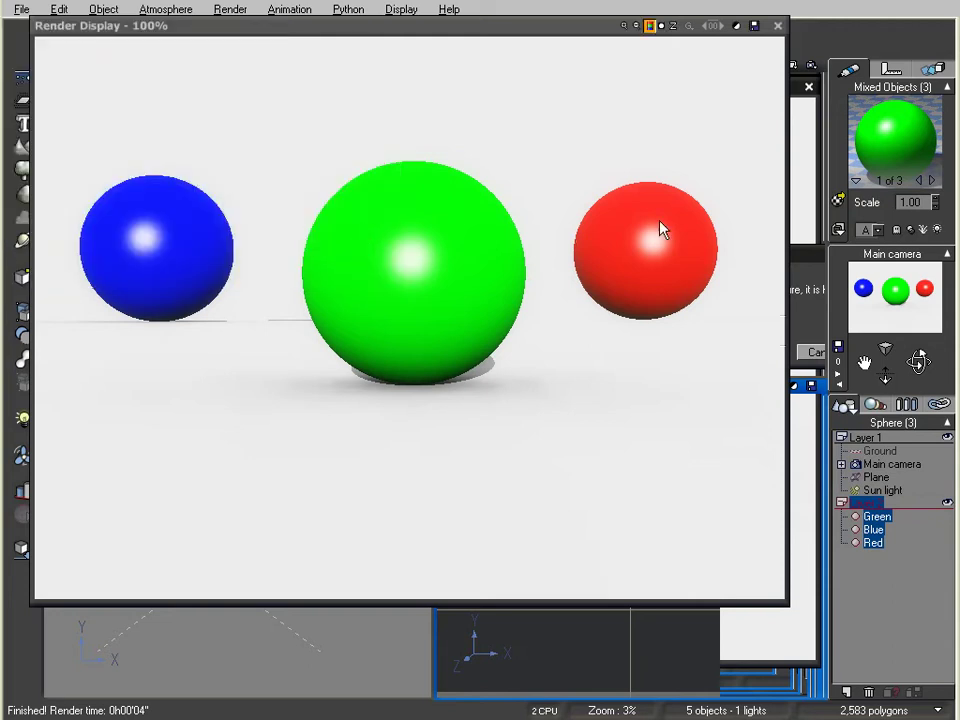
Step: Display the render's depth channel, and bring up its save dialog without saving the picture
{"action": "left_click", "coordinate": [672, 27]}
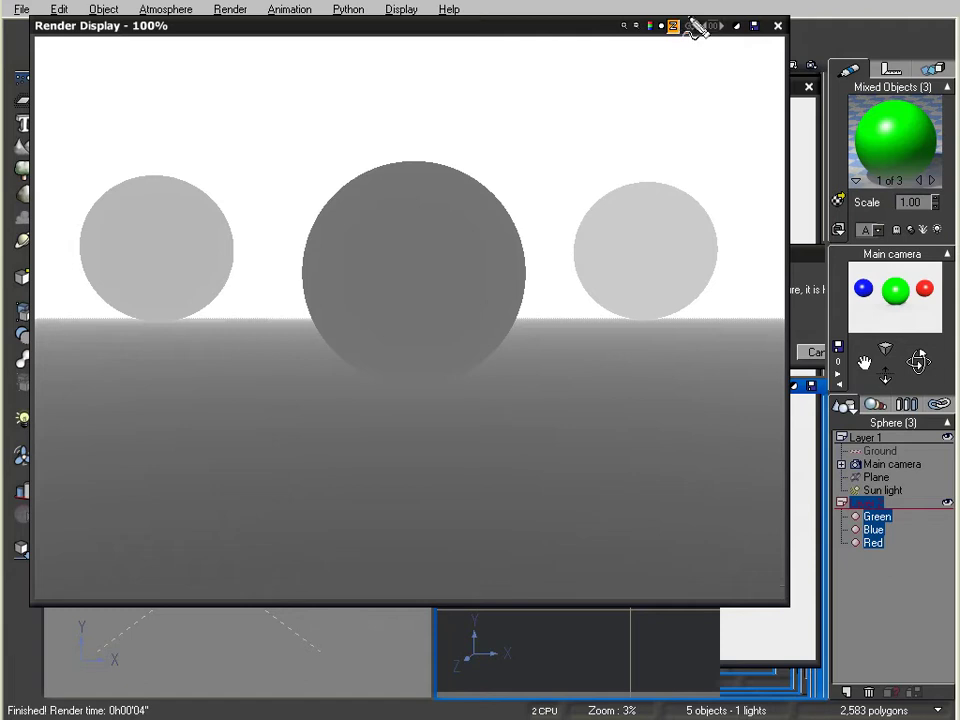
{"action": "left_click", "coordinate": [675, 27]}
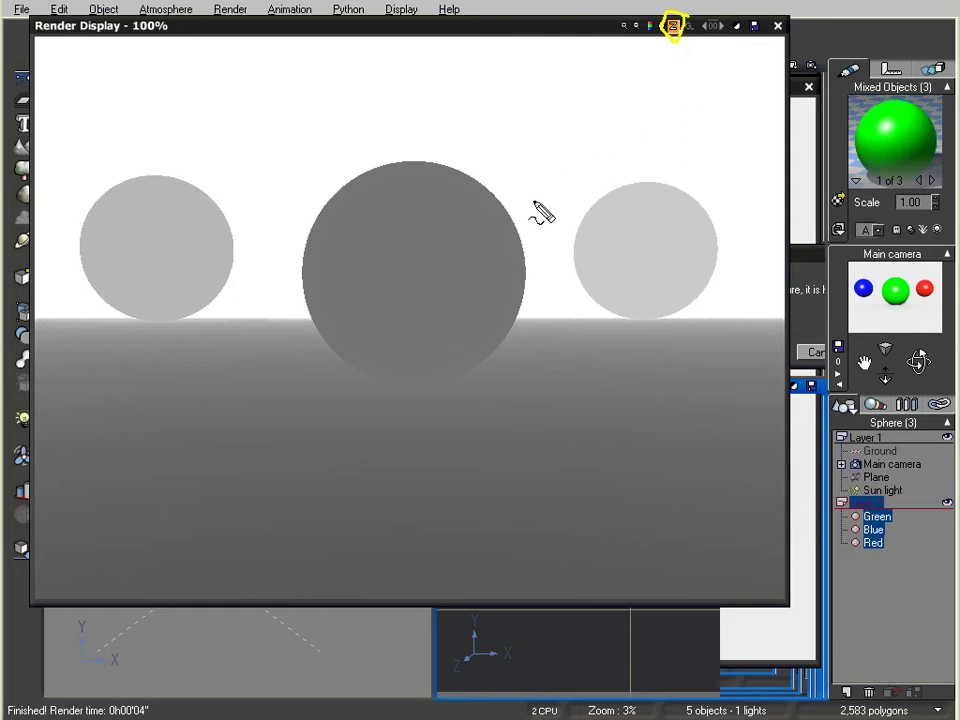
{"action": "right_click", "coordinate": [430, 224]}
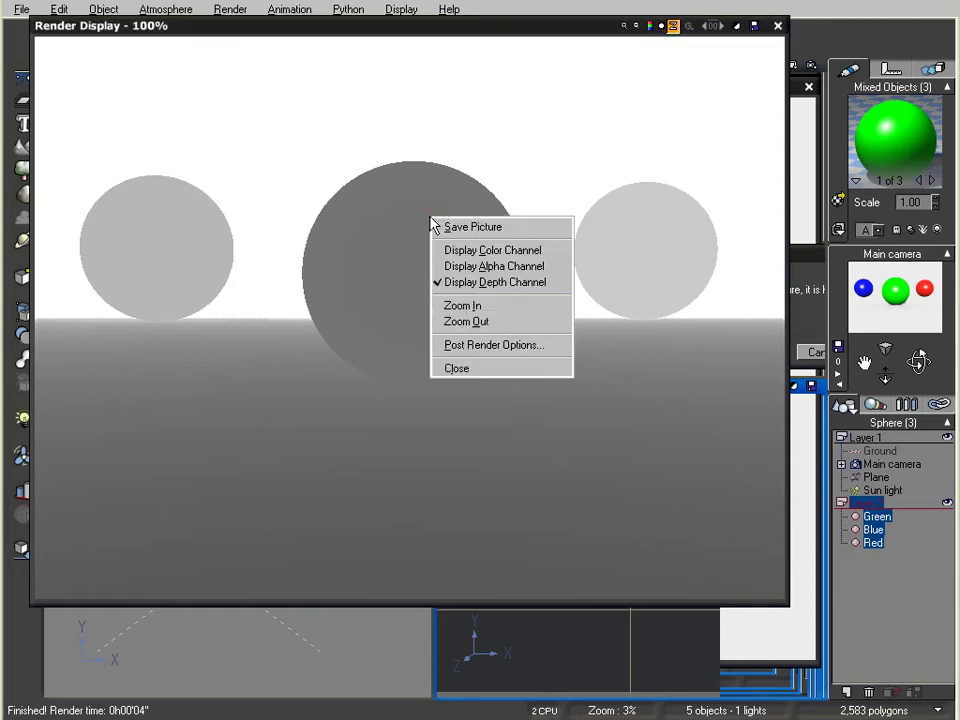
{"action": "left_click", "coordinate": [441, 146]}
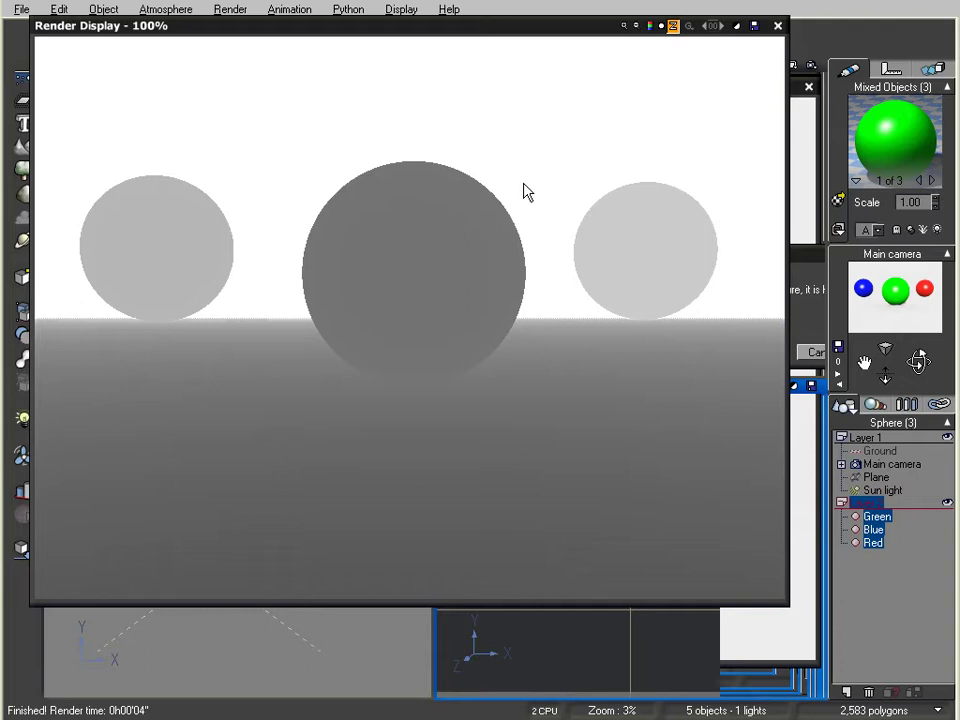
{"action": "left_click", "coordinate": [755, 28]}
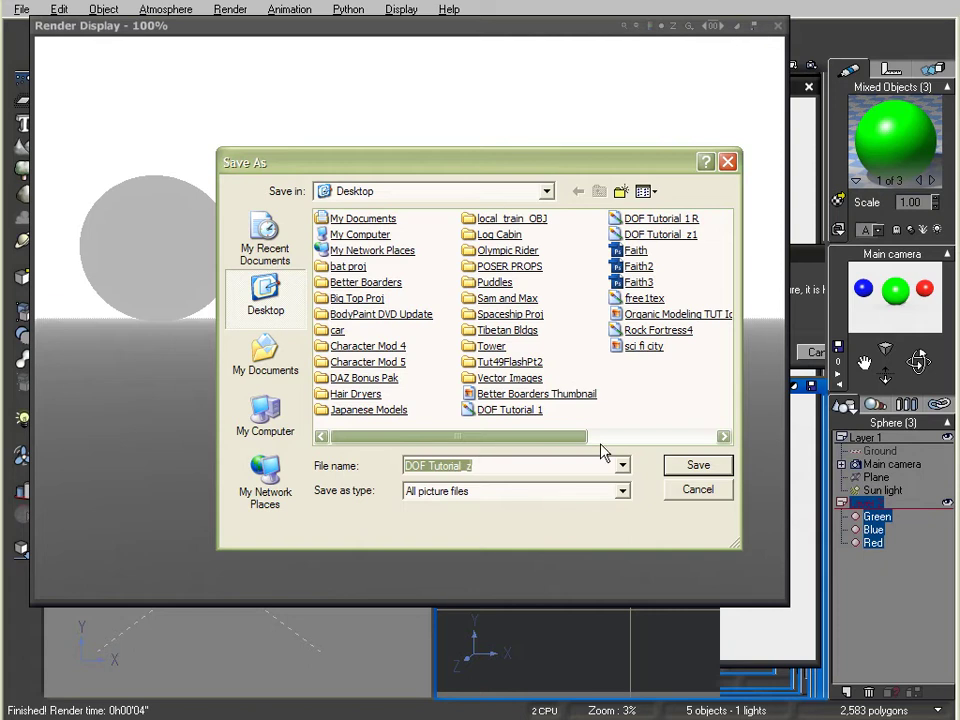
{"action": "left_click", "coordinate": [722, 494]}
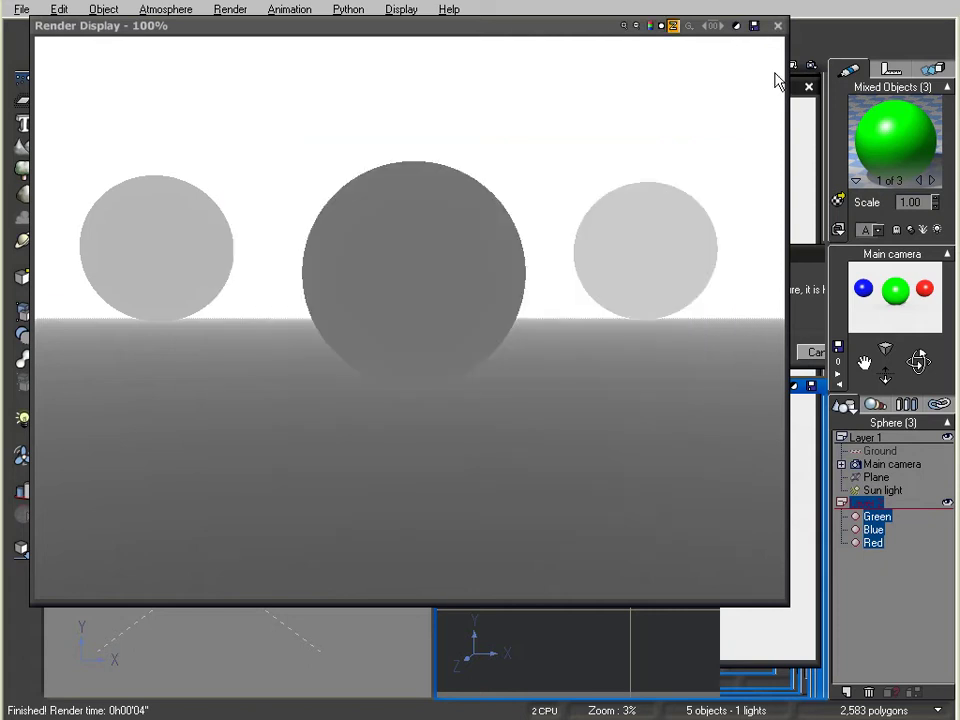
Step: Close the render, switch to Photoshop and place the DOF Tutorial_z1.bmp window in front of DOF Tutorial 1.bmp
{"action": "left_click", "coordinate": [778, 25]}
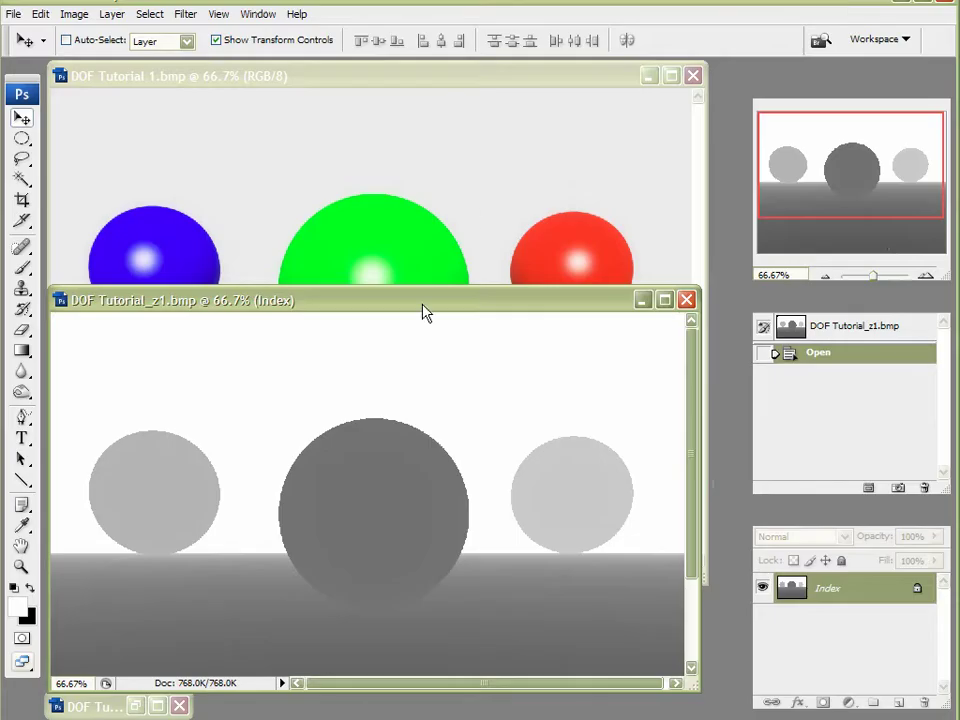
{"action": "left_click", "coordinate": [512, 171]}
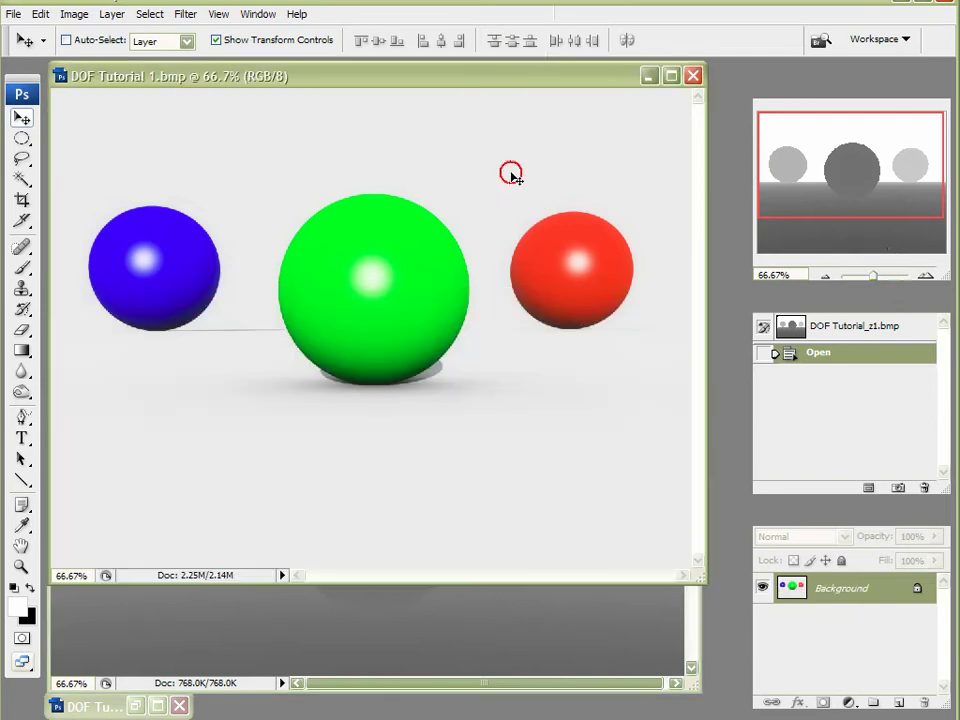
{"action": "left_click", "coordinate": [375, 630]}
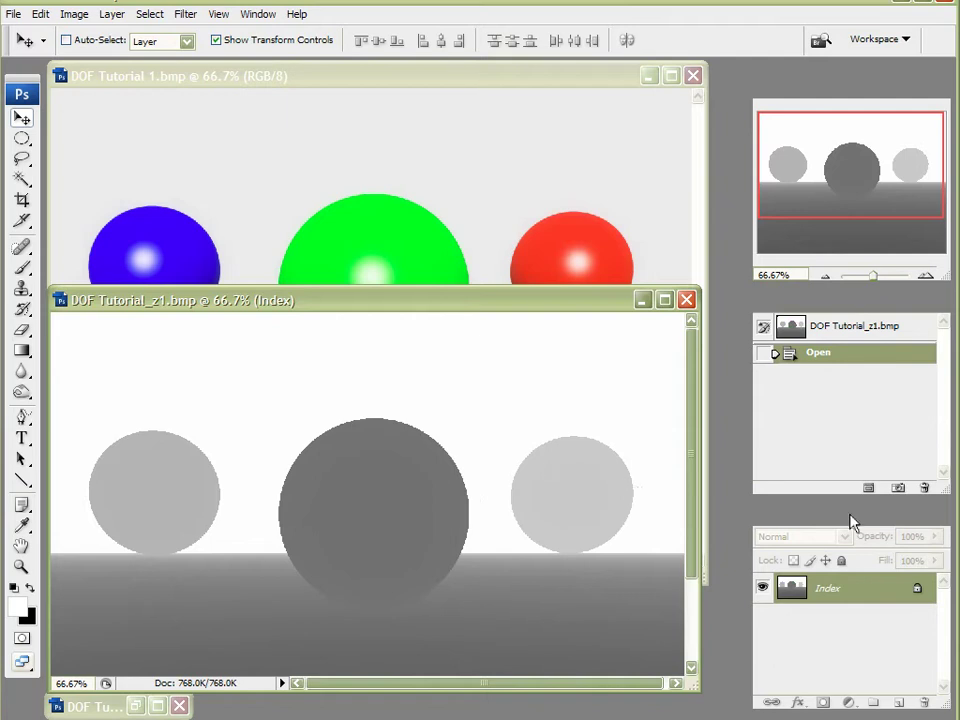
{"action": "left_click_drag", "start_coordinate": [583, 306], "coordinate": [590, 175]}
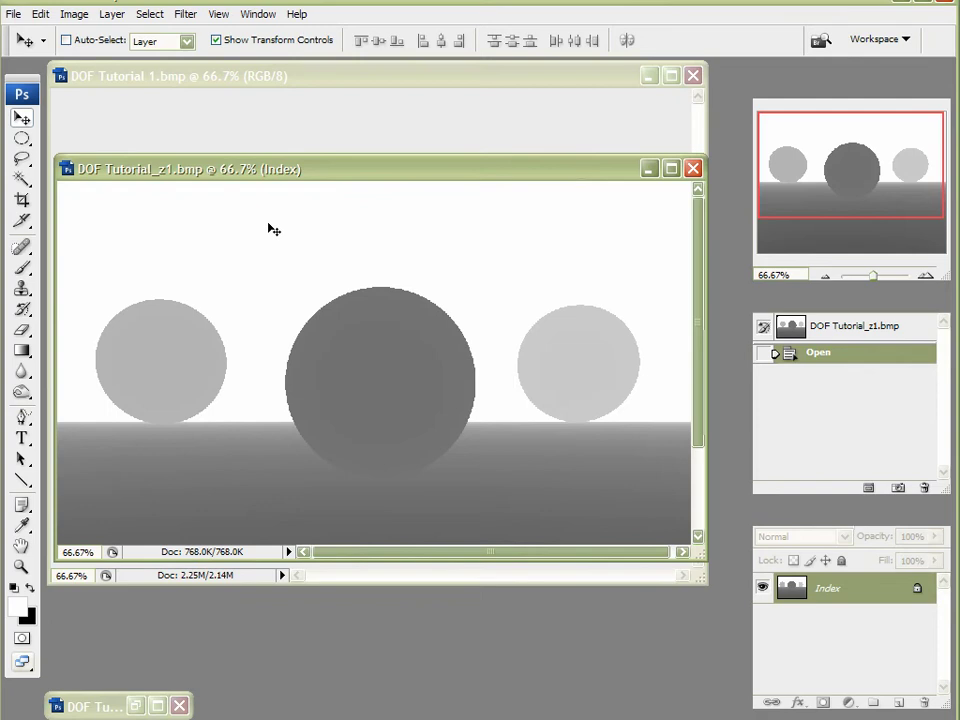
Step: Copy the entire Index channel of the depth image DOF Tutorial_z1.bmp and minimize its window
{"action": "left_click", "coordinate": [831, 519]}
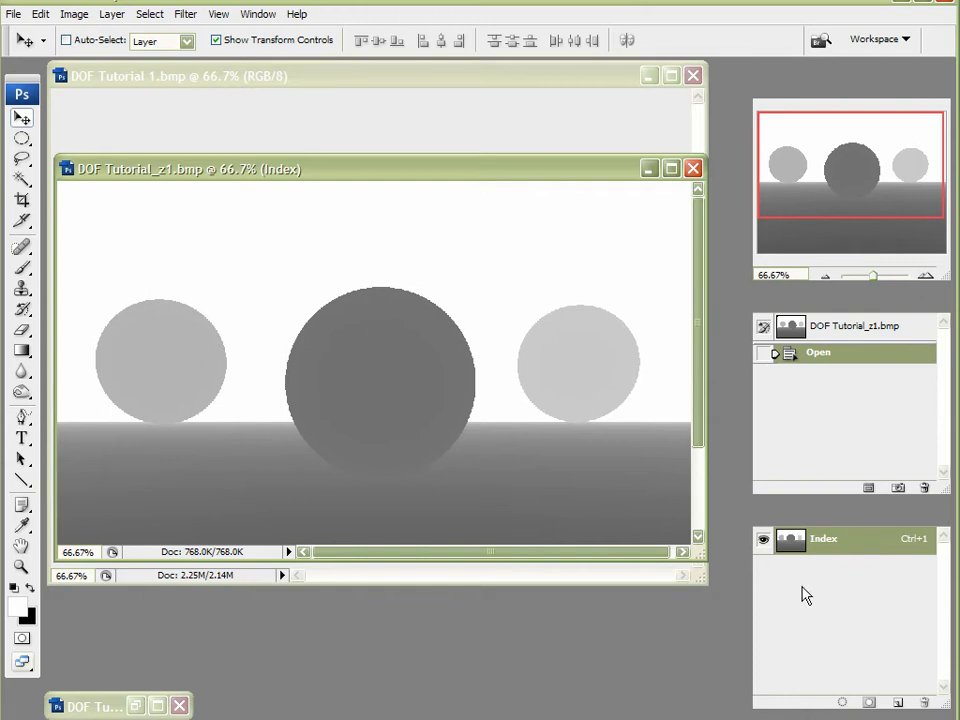
{"action": "key", "text": "ctrl+a"}
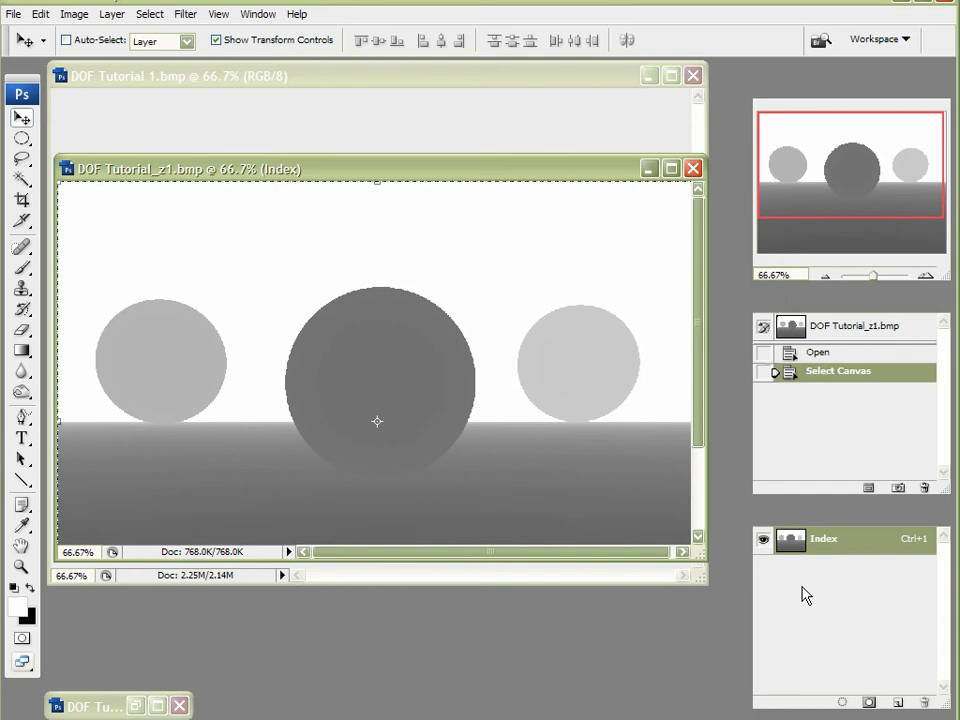
{"action": "left_click", "coordinate": [40, 14]}
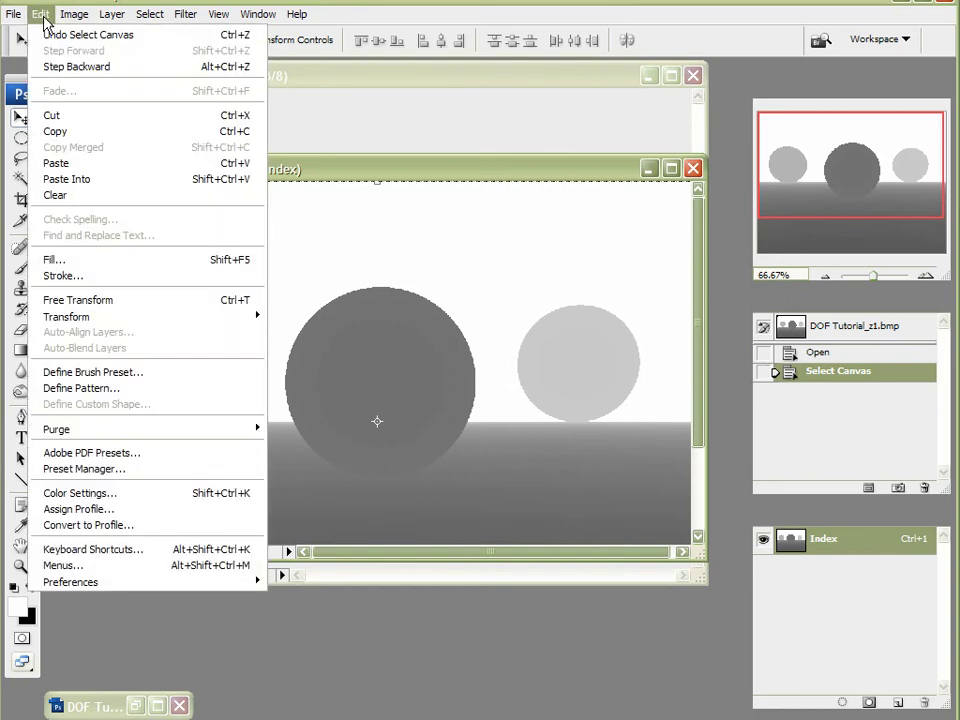
{"action": "left_click", "coordinate": [60, 133]}
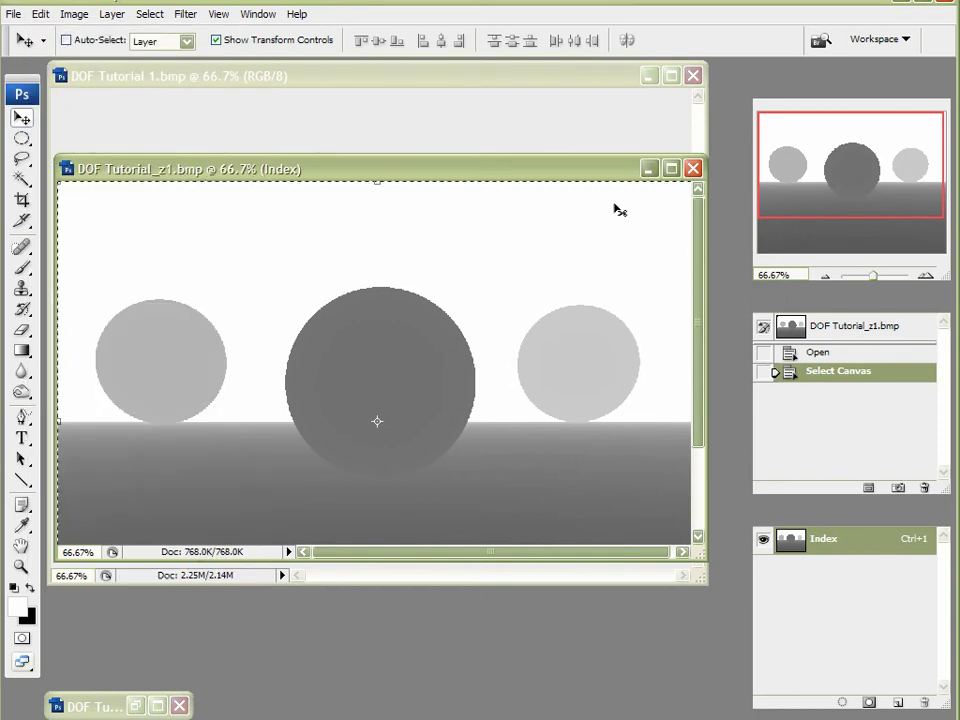
{"action": "left_click", "coordinate": [648, 168]}
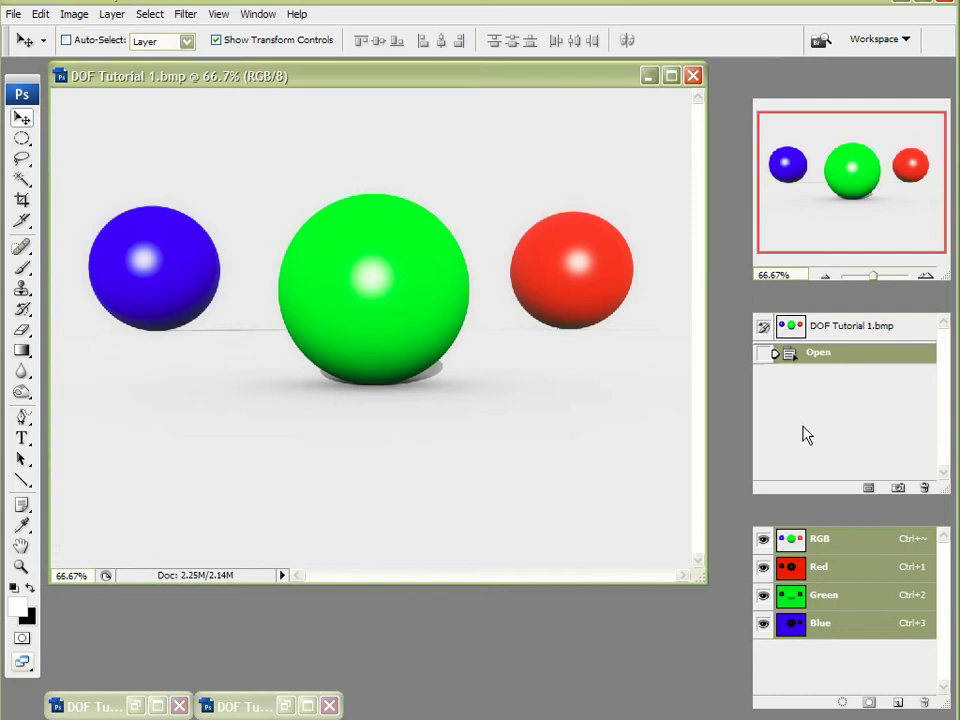
Step: Add a new alpha channel to DOF Tutorial 1.bmp, paste the copied depth map into it and deselect
{"action": "left_click", "coordinate": [549, 78]}
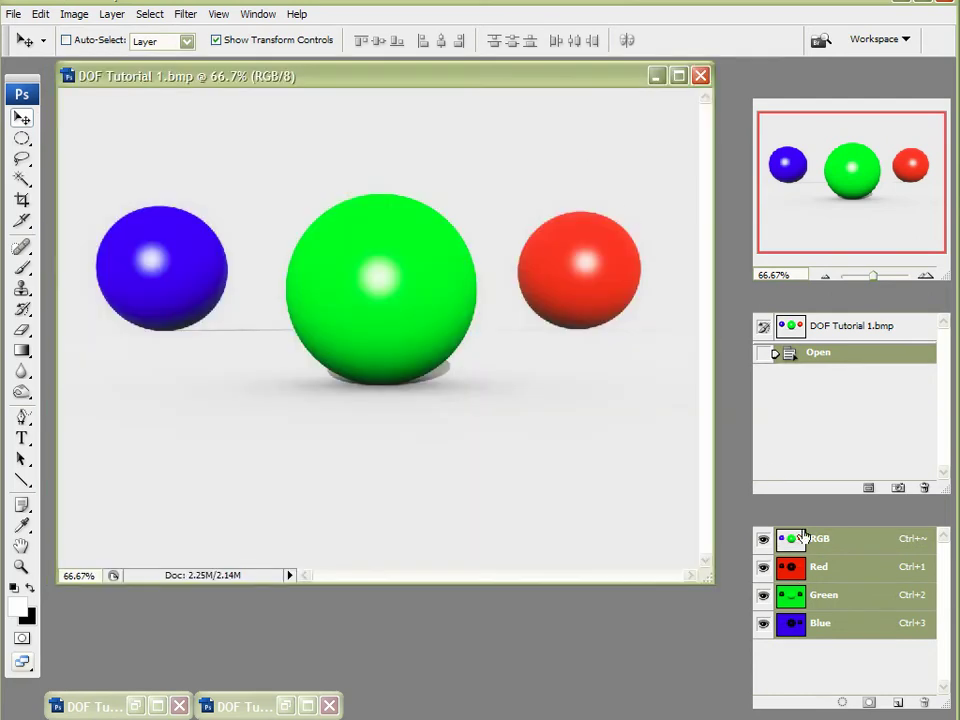
{"action": "left_click", "coordinate": [818, 514]}
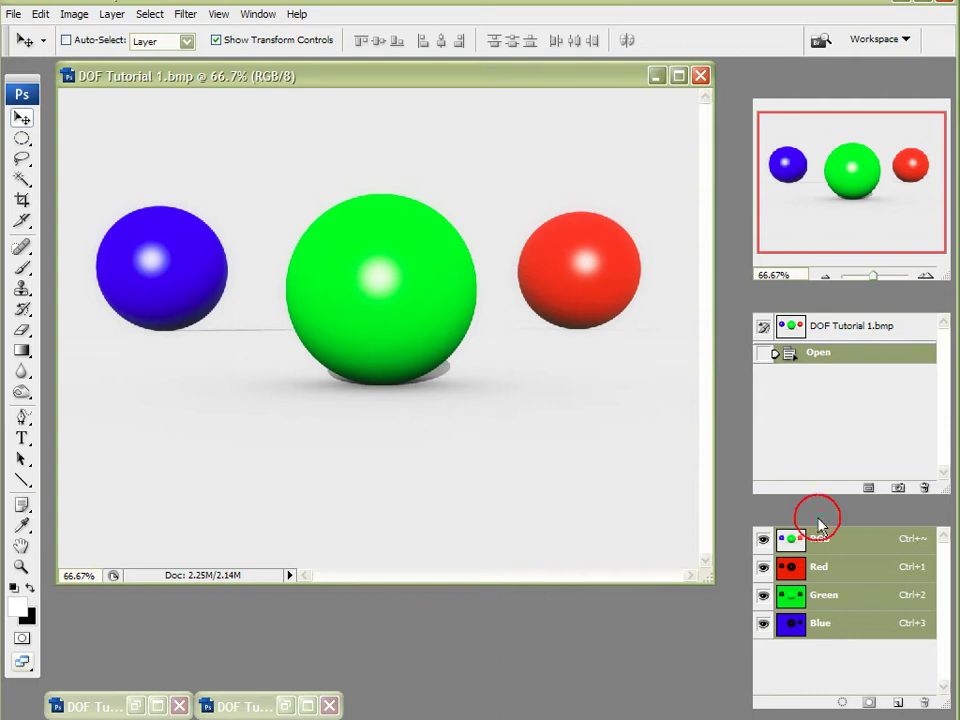
{"action": "left_click", "coordinate": [898, 703]}
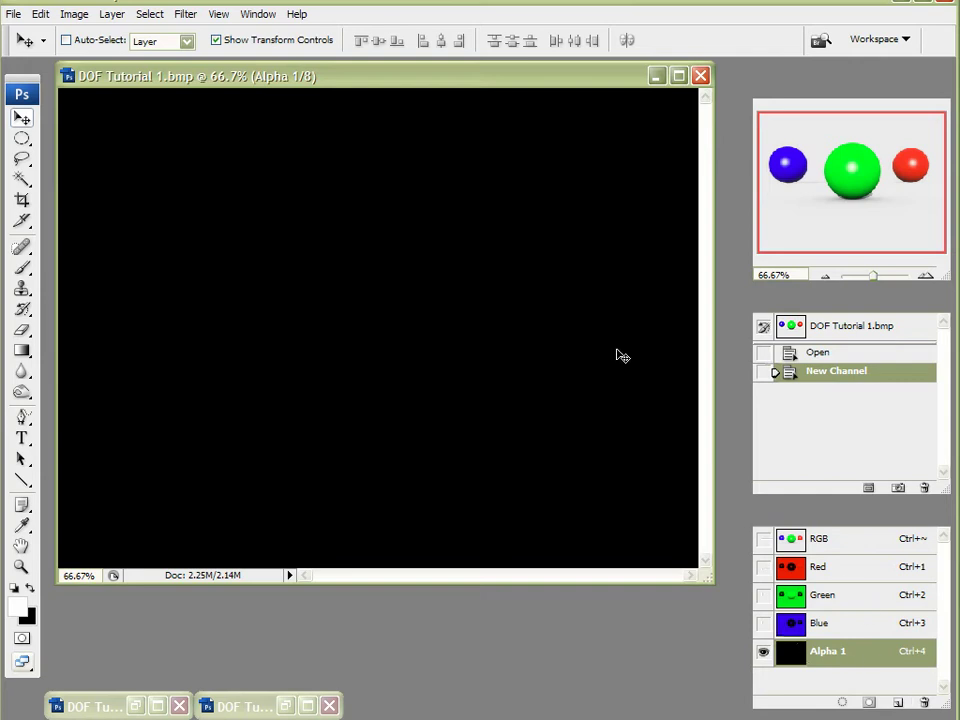
{"action": "left_click", "coordinate": [38, 16]}
{"action": "left_click", "coordinate": [64, 163]}
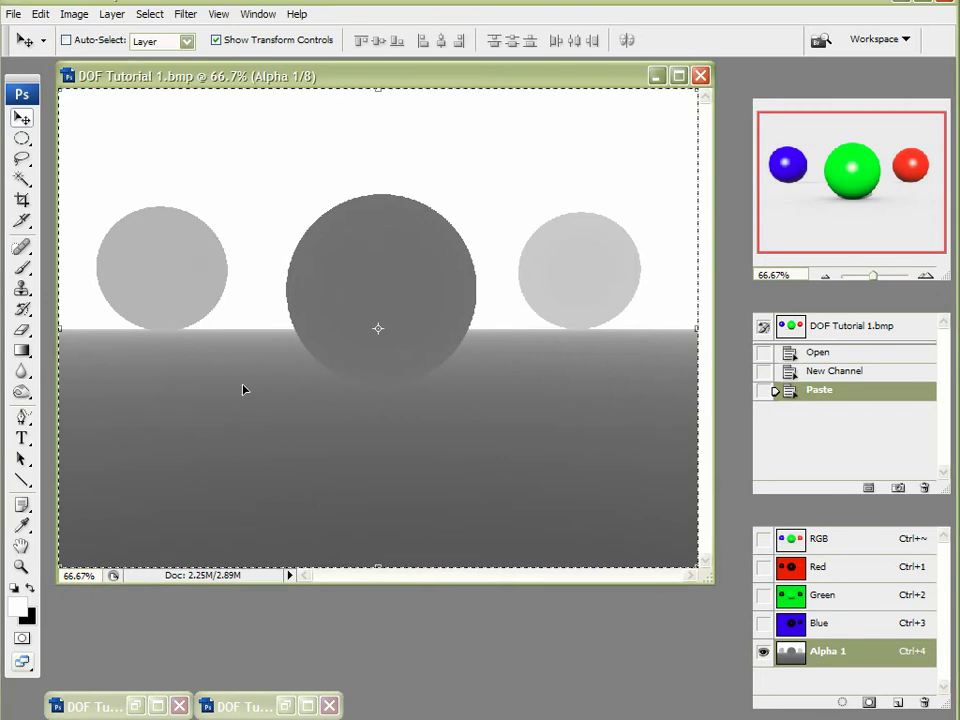
{"action": "key", "text": "ctrl+d"}
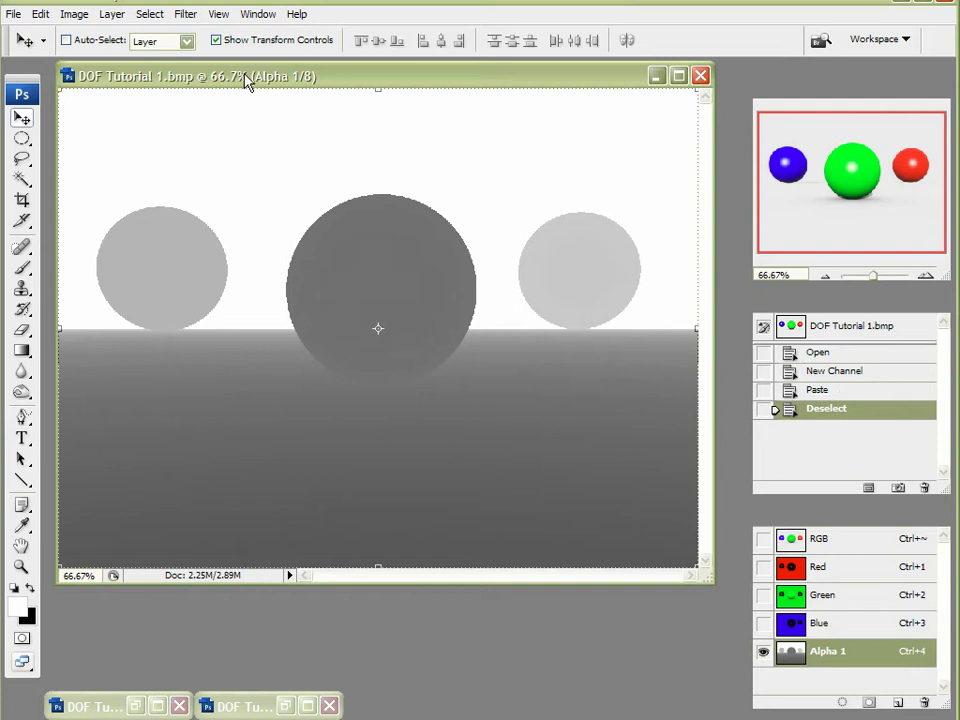
Step: Turn off the transform controls and show the RGB channels with Alpha 1 hidden, returning to the layer list
{"action": "left_click", "coordinate": [215, 40]}
{"action": "left_click", "coordinate": [765, 541]}
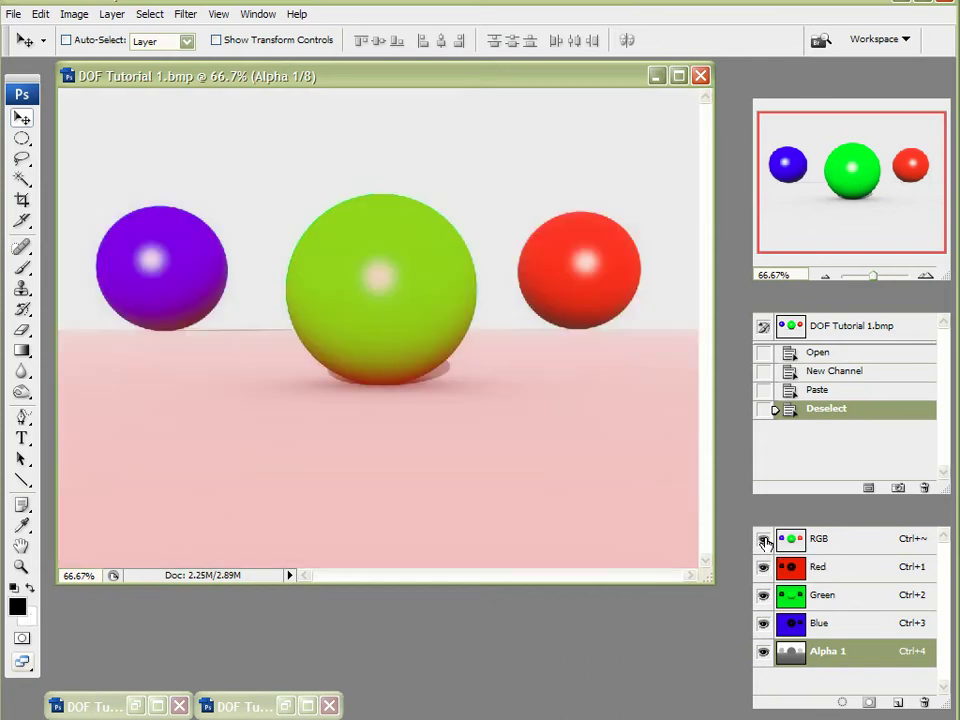
{"action": "left_click", "coordinate": [764, 652]}
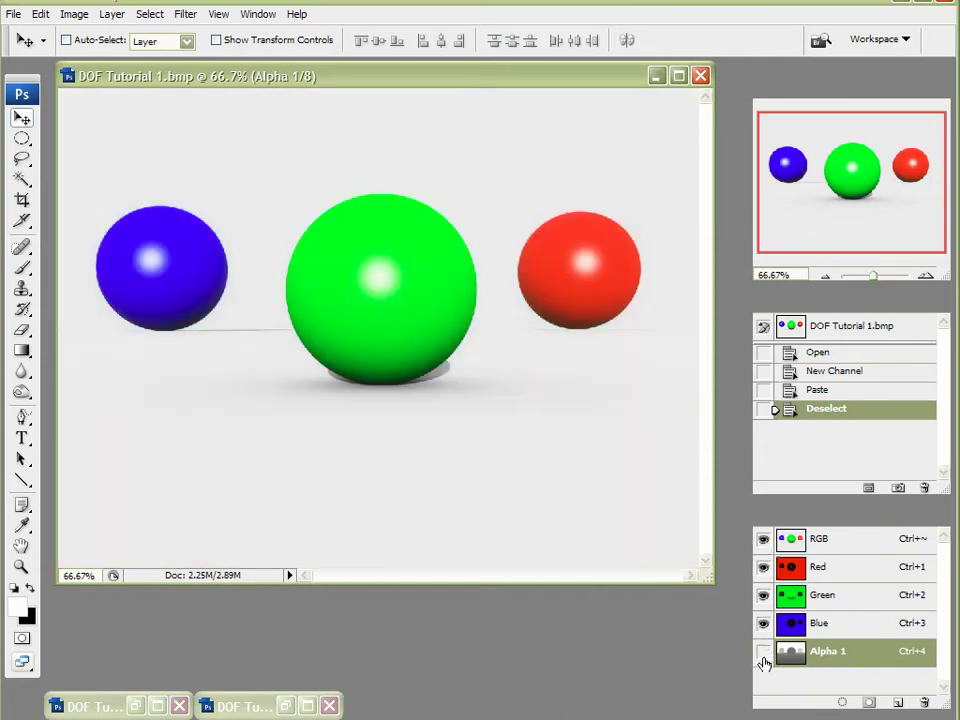
{"action": "left_click", "coordinate": [779, 516]}
{"action": "left_click", "coordinate": [610, 434]}
{"action": "left_click", "coordinate": [502, 282]}
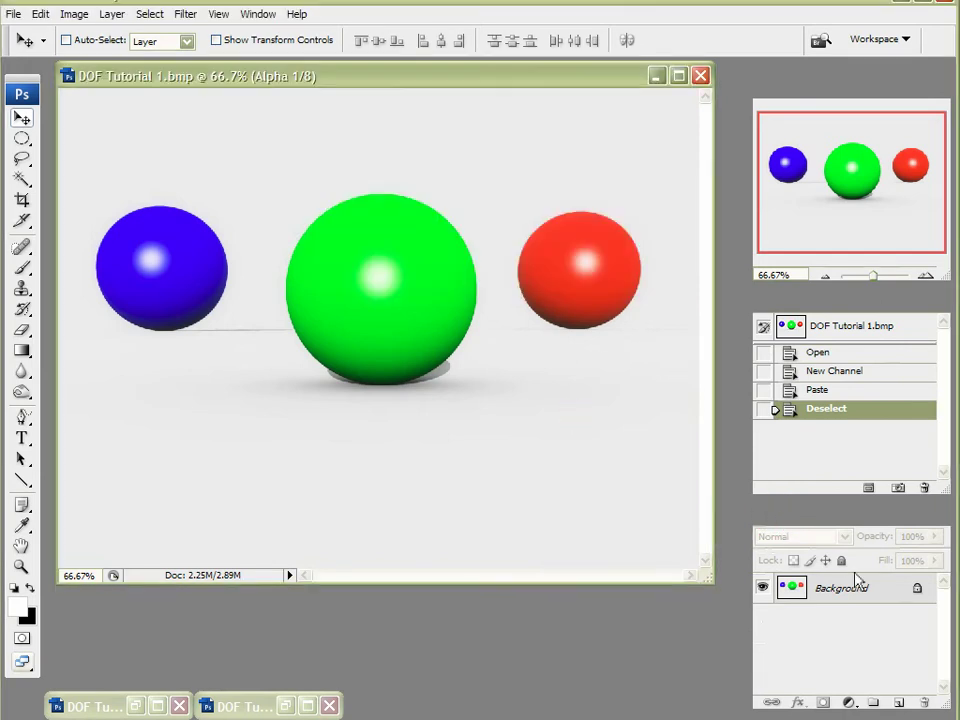
Step: Duplicate the Background layer of DOF Tutorial 1.bmp and start a Lens Blur on the copy
{"action": "left_click_drag", "start_coordinate": [851, 585], "coordinate": [898, 700]}
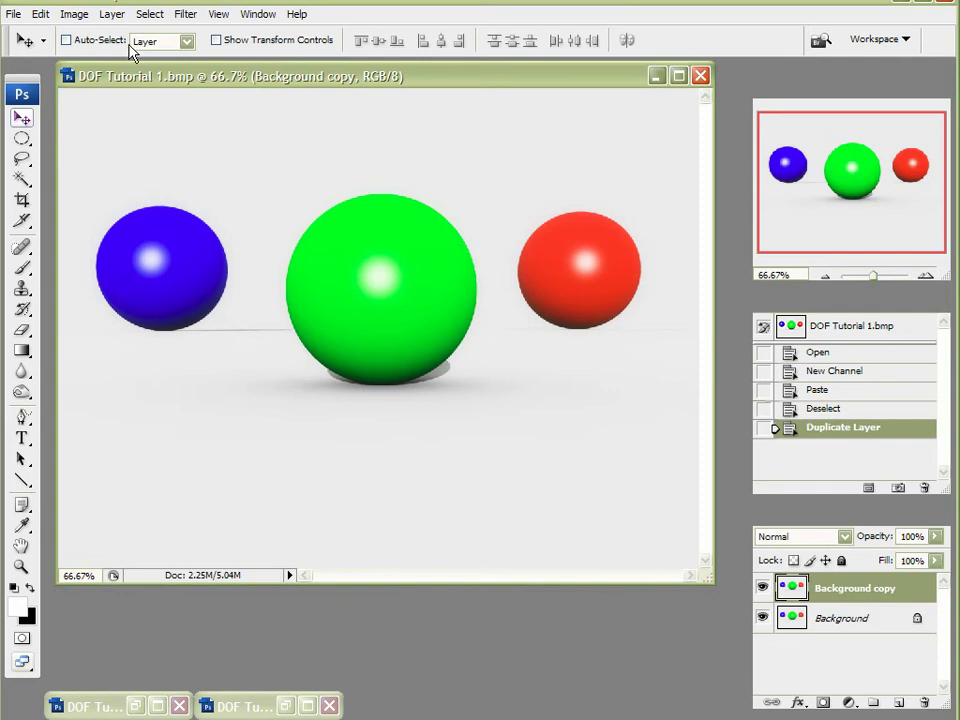
{"action": "left_click", "coordinate": [183, 15]}
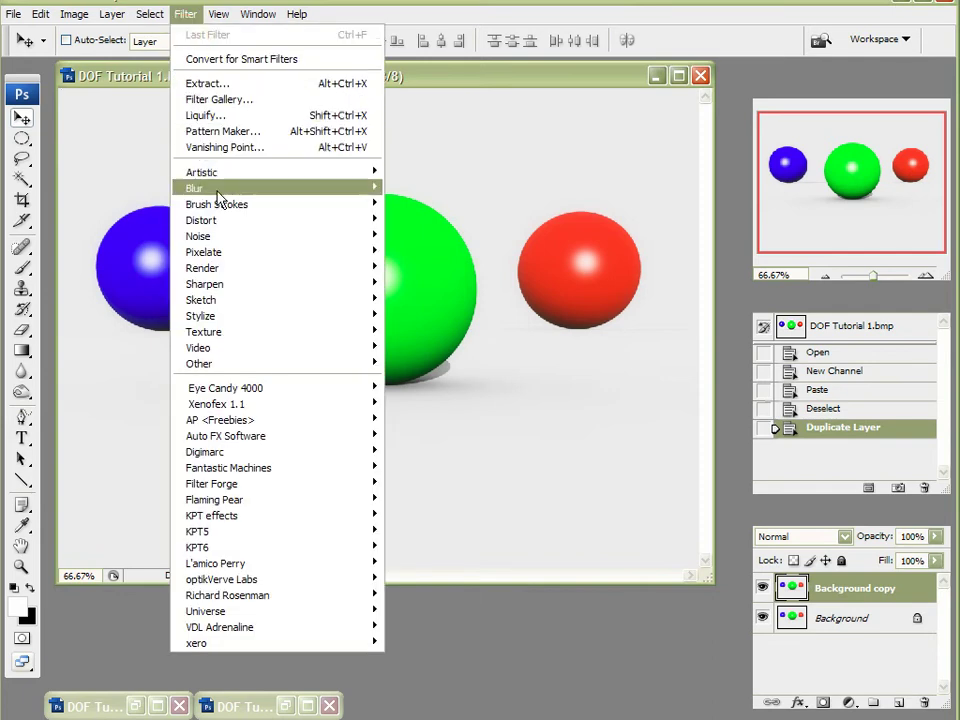
{"action": "mouse_move", "coordinate": [328, 196]}
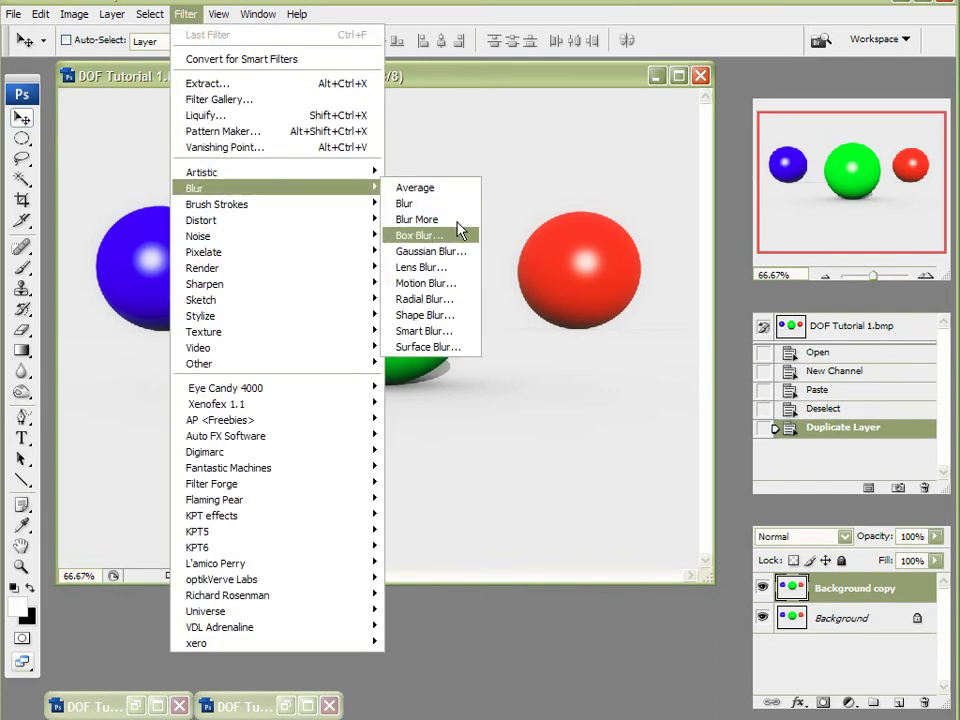
{"action": "left_click", "coordinate": [424, 268]}
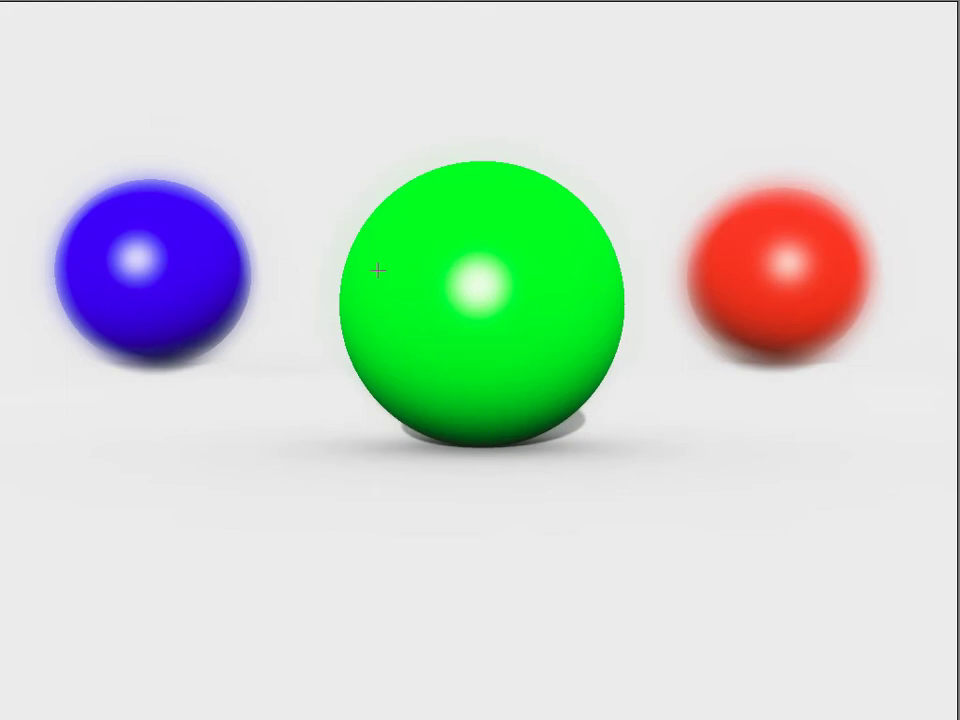
Step: Set the blur's focal point on the blue sphere and then on the green one, with Alpha 1 as the depth map source
{"action": "left_click", "coordinate": [163, 265]}
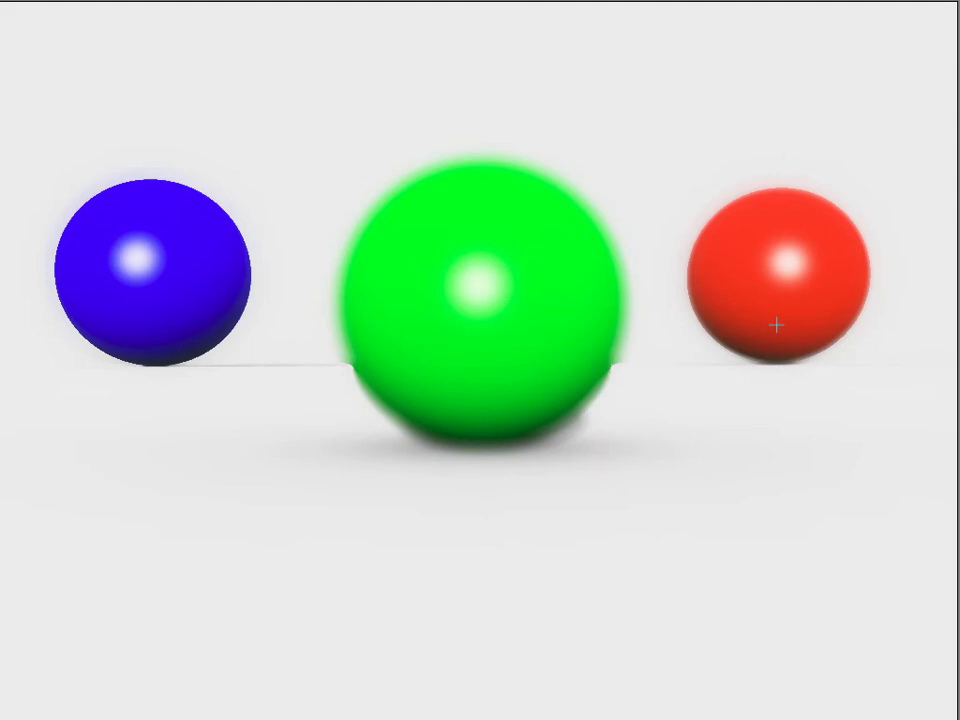
{"action": "left_click", "coordinate": [479, 312]}
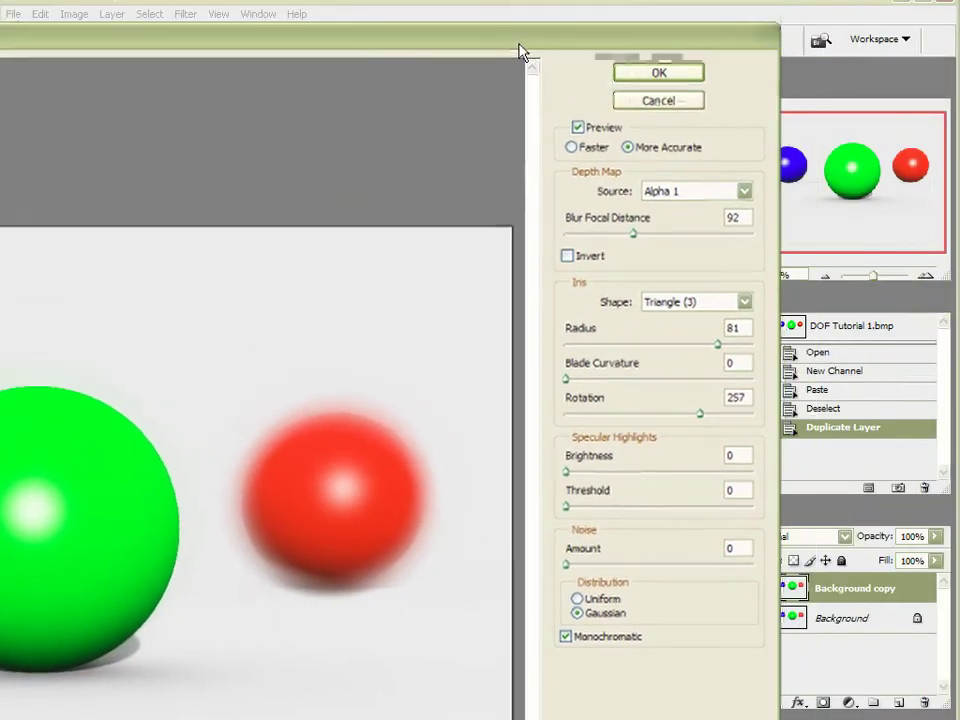
{"action": "left_click_drag", "start_coordinate": [528, 18], "coordinate": [572, 20]}
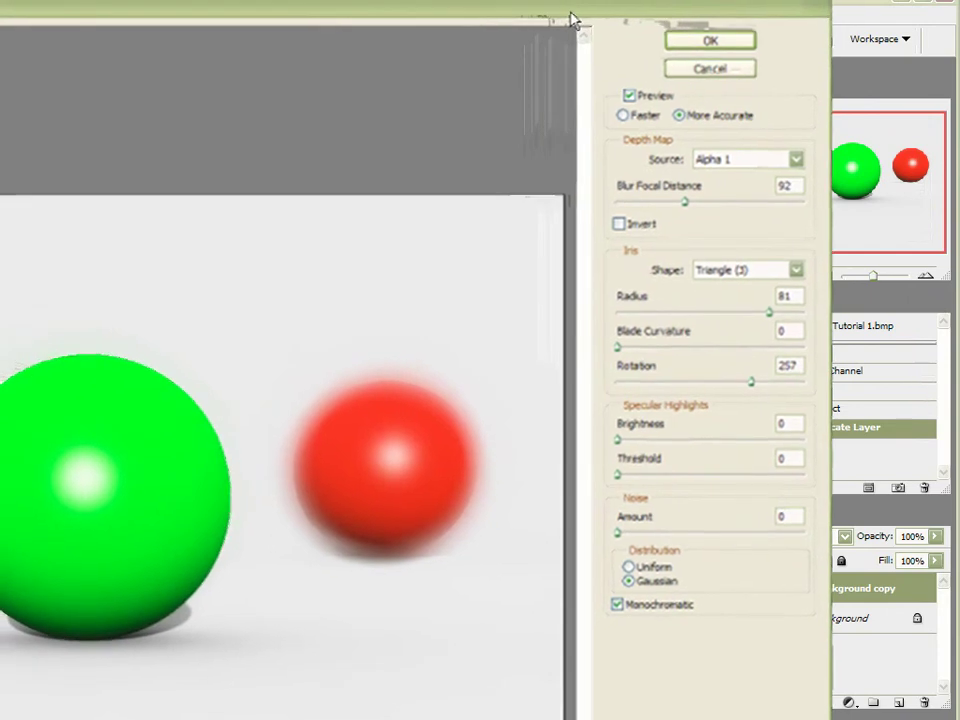
{"action": "left_click", "coordinate": [655, 150]}
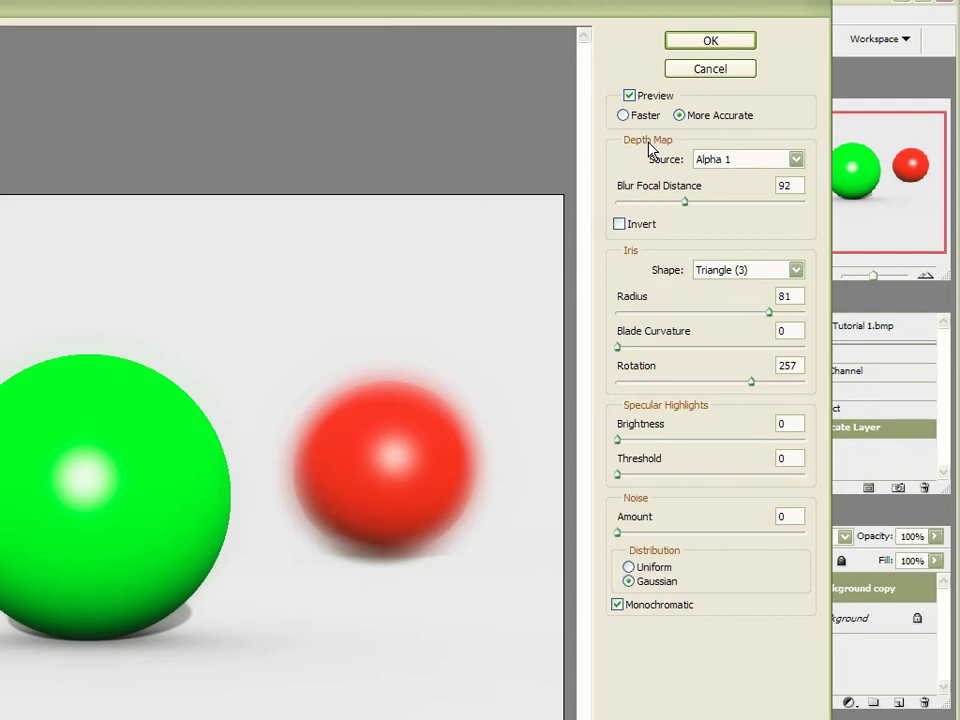
{"action": "left_click", "coordinate": [704, 160]}
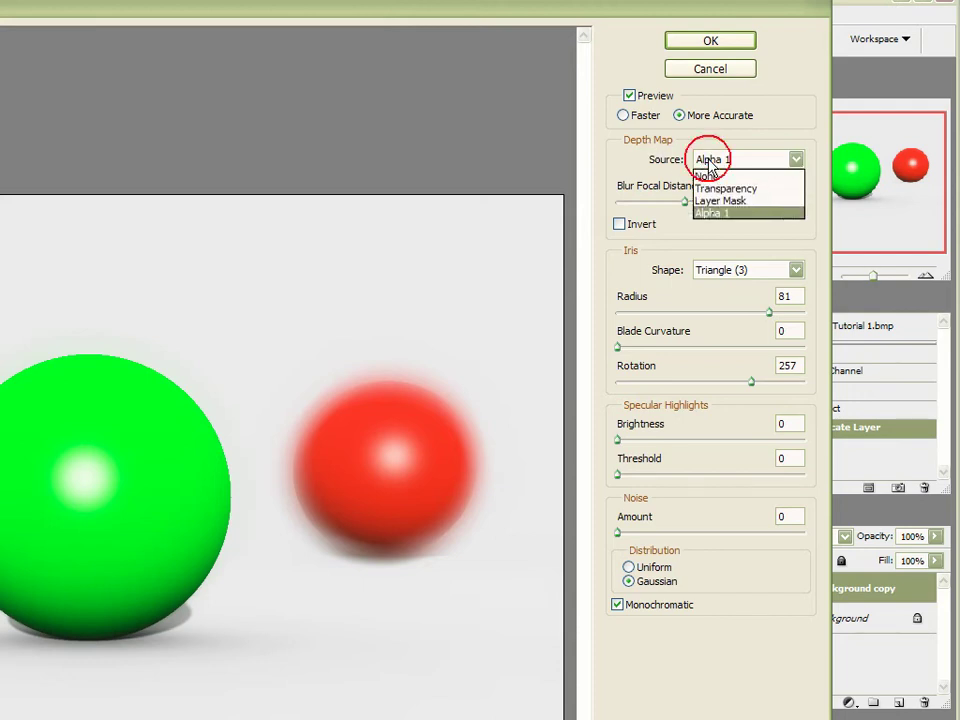
{"action": "left_click", "coordinate": [709, 214]}
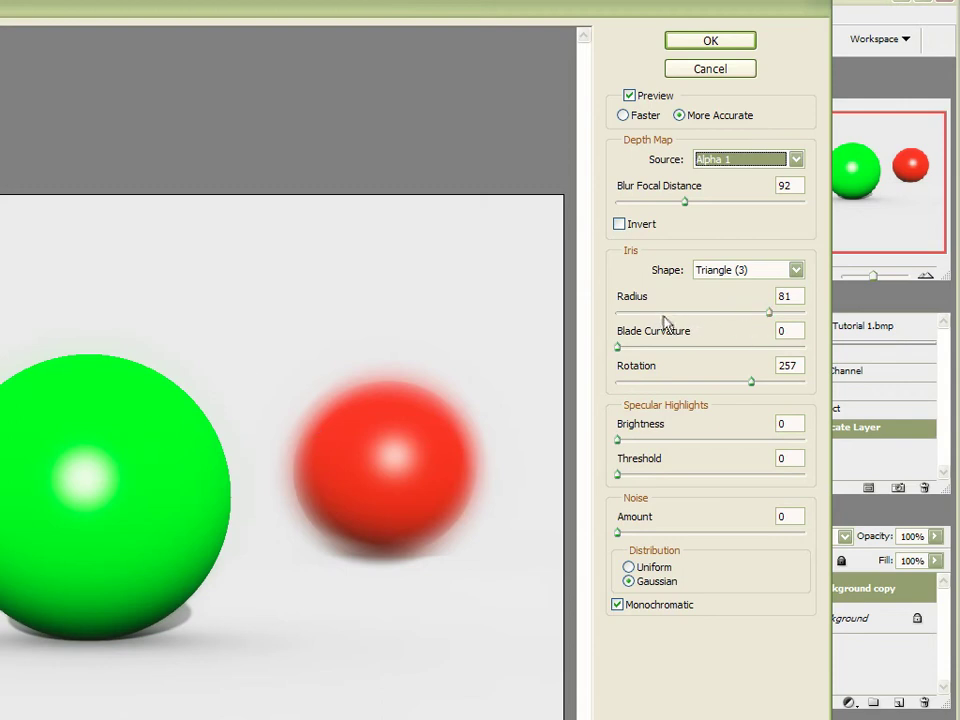
Step: Try an iris radius of 28 for the Lens Blur, then set the radius to 70
{"action": "mouse_move", "coordinate": [664, 314]}
{"action": "left_mouse_down"}
{"action": "mouse_move", "coordinate": [645, 315]}
{"action": "mouse_move", "coordinate": [670, 314]}
{"action": "left_mouse_up"}
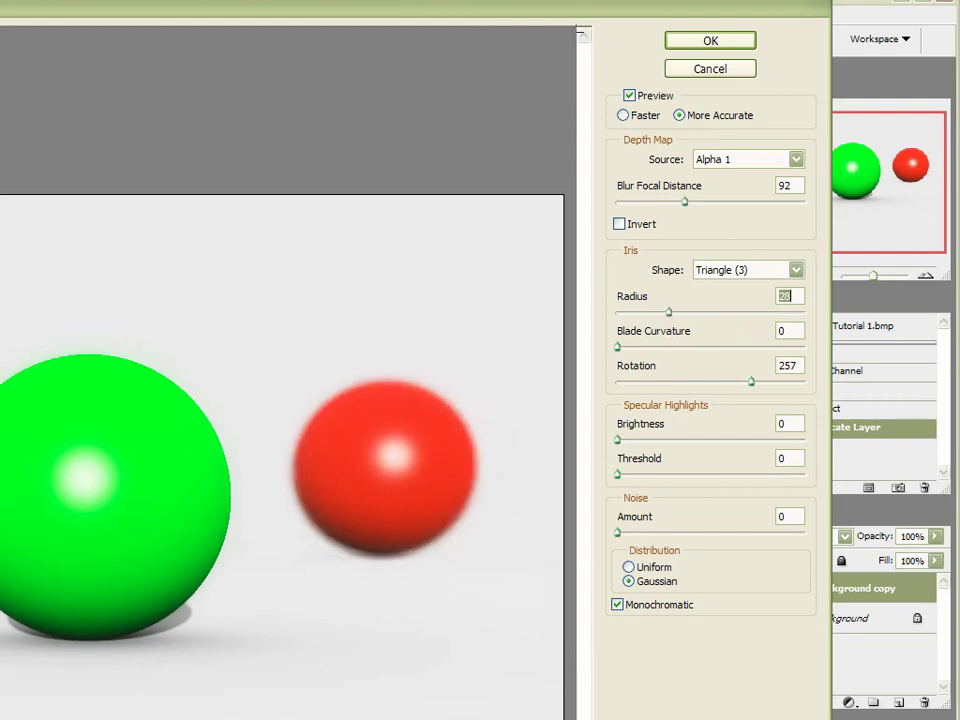
{"action": "left_click_drag", "start_coordinate": [574, 13], "coordinate": [622, 12]}
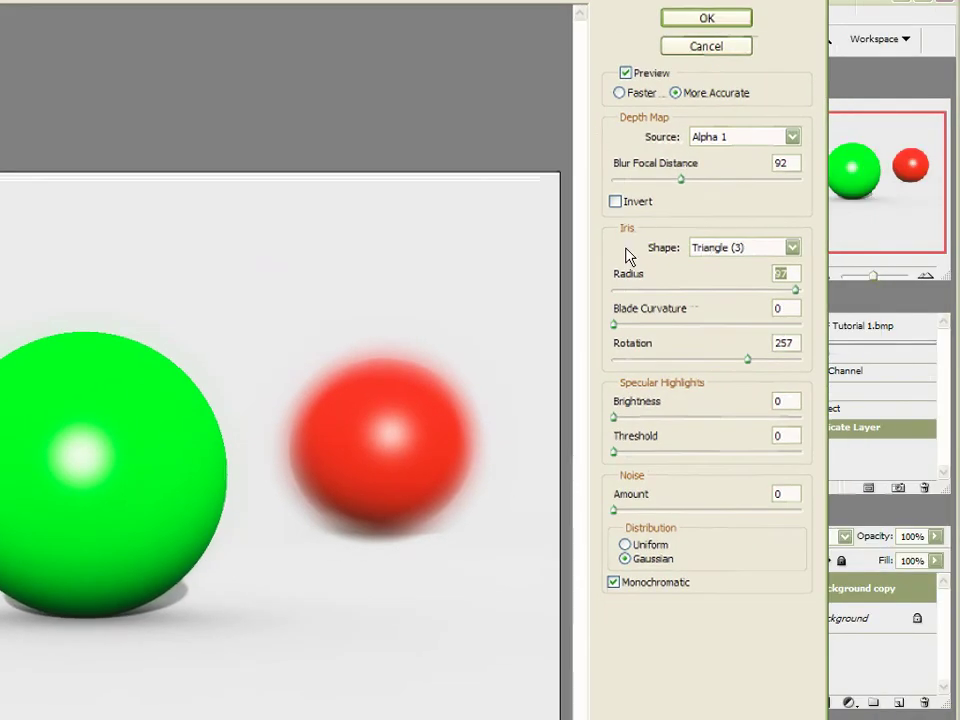
{"action": "left_click_drag", "start_coordinate": [735, 290], "coordinate": [745, 290]}
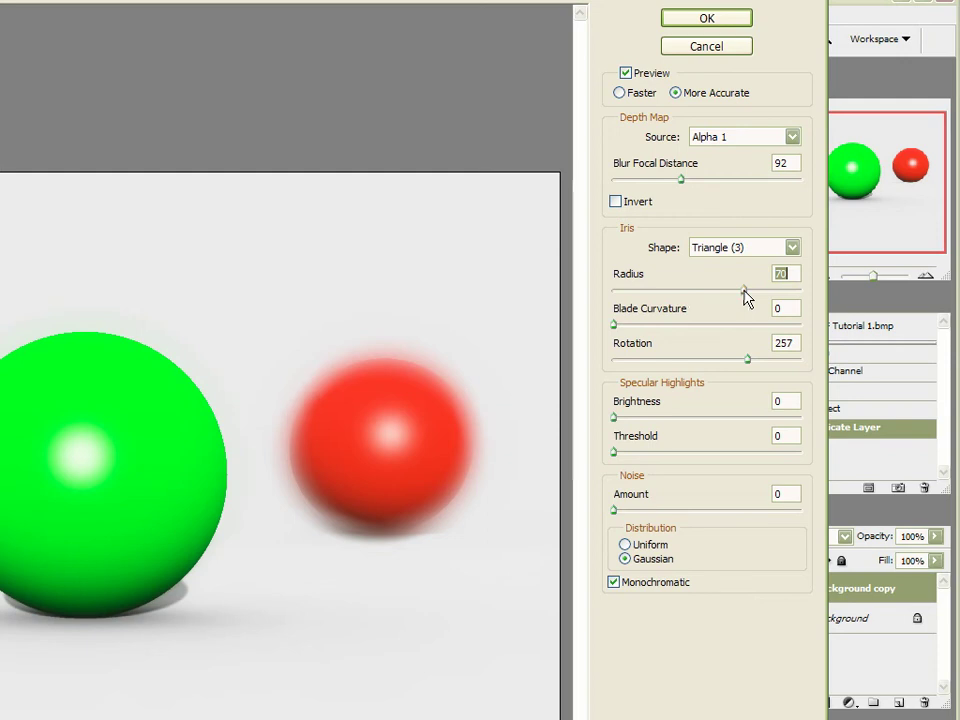
Step: Try the Octagon (8) iris shape, return to Triangle (3) and apply the Lens Blur
{"action": "left_click", "coordinate": [724, 248]}
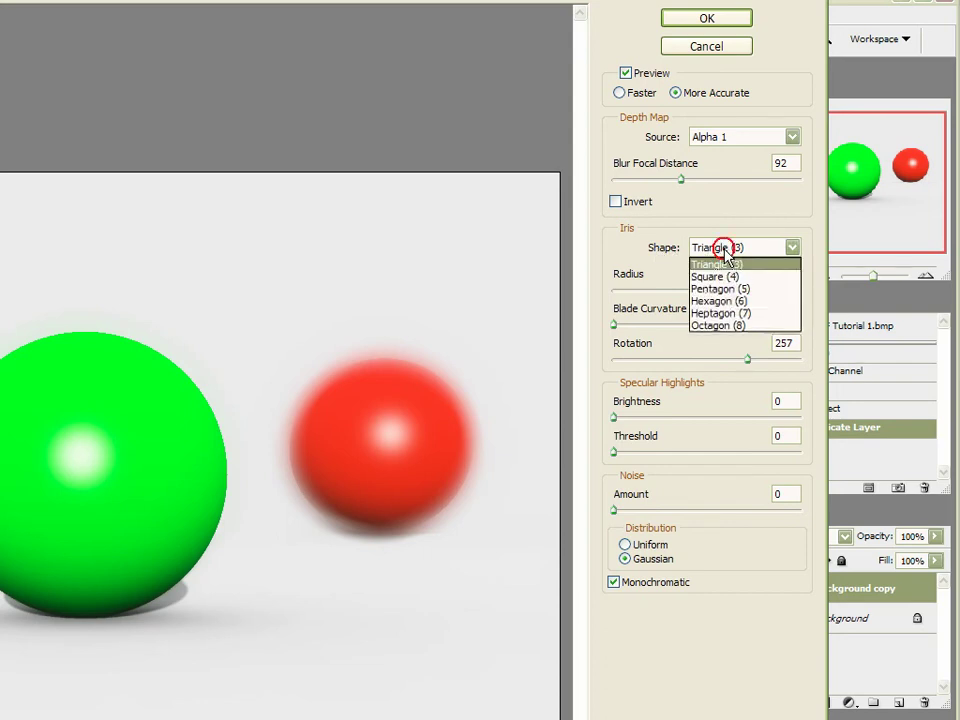
{"action": "left_click", "coordinate": [715, 326]}
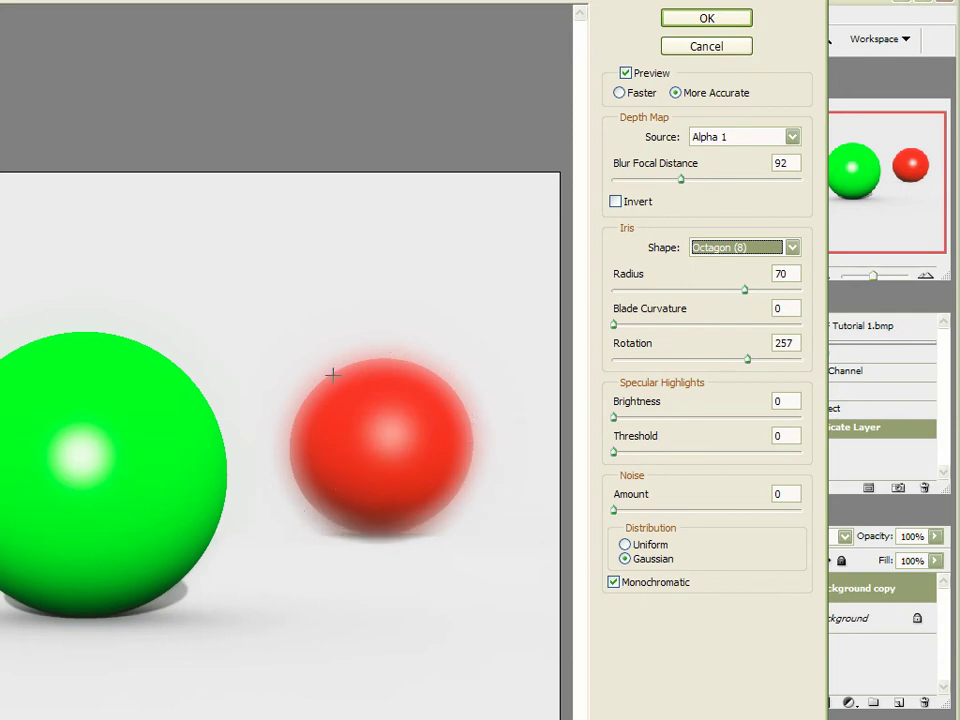
{"action": "left_click", "coordinate": [709, 252]}
{"action": "left_click", "coordinate": [709, 265]}
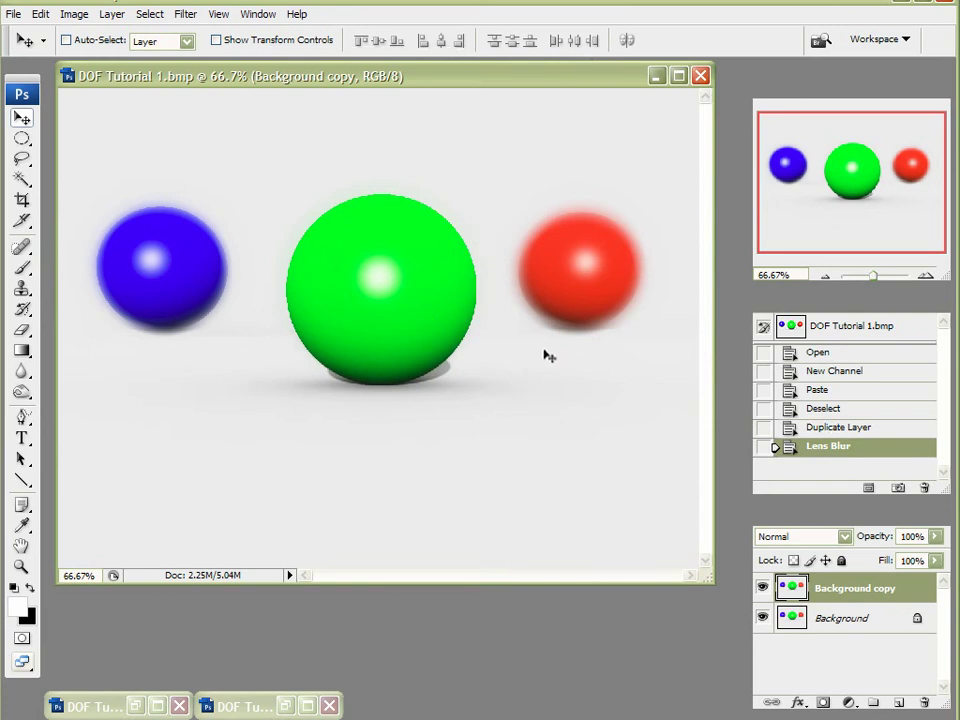
Step: Soften the edges of the blue and red spheres using the Blur tool with a size 30 brush at 100% strength
{"action": "scroll", "coordinate": [168, 236], "scroll_direction": "up", "scroll_amount": 1}
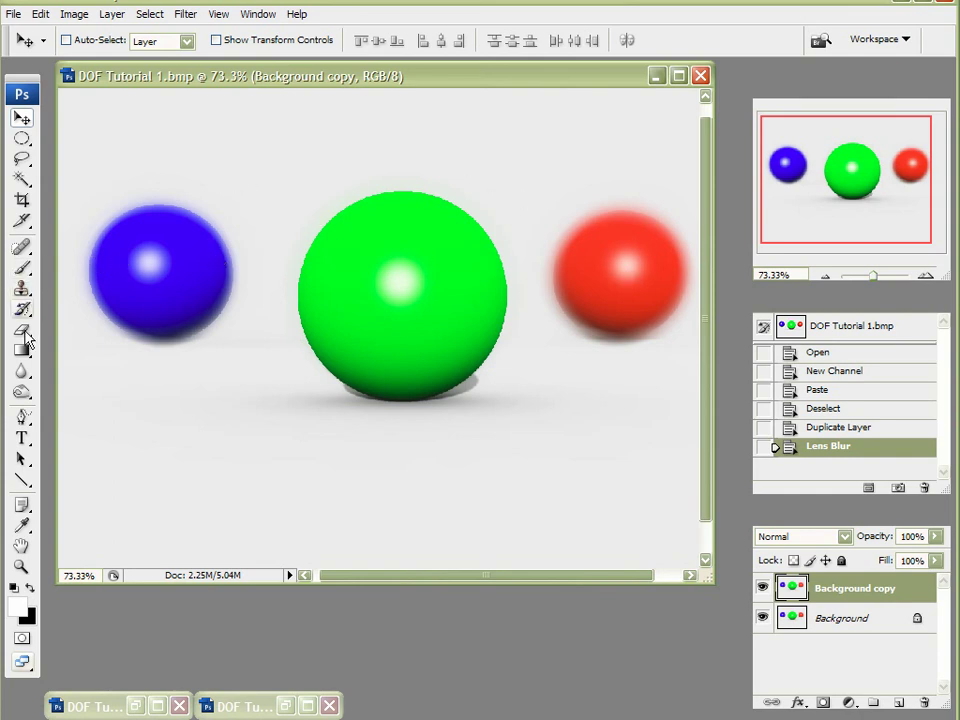
{"action": "left_click_drag", "start_coordinate": [21, 370], "coordinate": [84, 378]}
{"action": "mouse_move", "coordinate": [113, 220]}
{"action": "left_mouse_down"}
{"action": "mouse_move", "coordinate": [161, 200]}
{"action": "mouse_move", "coordinate": [197, 216]}
{"action": "mouse_move", "coordinate": [205, 207]}
{"action": "mouse_move", "coordinate": [236, 285]}
{"action": "mouse_move", "coordinate": [197, 336]}
{"action": "mouse_move", "coordinate": [172, 342]}
{"action": "mouse_move", "coordinate": [111, 328]}
{"action": "mouse_move", "coordinate": [92, 261]}
{"action": "mouse_move", "coordinate": [99, 240]}
{"action": "mouse_move", "coordinate": [160, 200]}
{"action": "mouse_move", "coordinate": [208, 221]}
{"action": "mouse_move", "coordinate": [224, 288]}
{"action": "left_mouse_up"}
{"action": "mouse_move", "coordinate": [590, 236]}
{"action": "left_mouse_down"}
{"action": "mouse_move", "coordinate": [610, 212]}
{"action": "mouse_move", "coordinate": [657, 227]}
{"action": "mouse_move", "coordinate": [671, 264]}
{"action": "mouse_move", "coordinate": [658, 317]}
{"action": "mouse_move", "coordinate": [666, 318]}
{"action": "mouse_move", "coordinate": [624, 337]}
{"action": "mouse_move", "coordinate": [583, 318]}
{"action": "mouse_move", "coordinate": [563, 287]}
{"action": "mouse_move", "coordinate": [560, 310]}
{"action": "mouse_move", "coordinate": [552, 285]}
{"action": "mouse_move", "coordinate": [562, 318]}
{"action": "mouse_move", "coordinate": [613, 343]}
{"action": "mouse_move", "coordinate": [658, 334]}
{"action": "mouse_move", "coordinate": [687, 284]}
{"action": "mouse_move", "coordinate": [633, 224]}
{"action": "mouse_move", "coordinate": [580, 220]}
{"action": "left_mouse_up"}
{"action": "mouse_move", "coordinate": [661, 228]}
{"action": "left_mouse_down"}
{"action": "mouse_move", "coordinate": [660, 306]}
{"action": "mouse_move", "coordinate": [561, 294]}
{"action": "mouse_move", "coordinate": [636, 214]}
{"action": "mouse_move", "coordinate": [640, 319]}
{"action": "mouse_move", "coordinate": [640, 300]}
{"action": "left_mouse_up"}
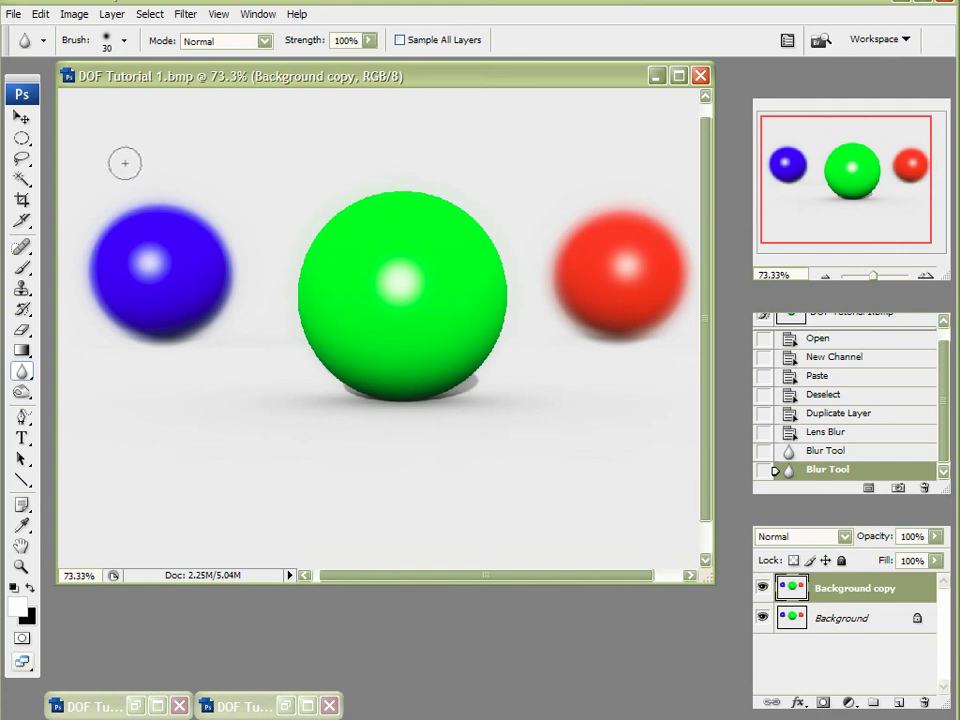
Step: Close DOF Tutorial 1.bmp without saving and restore the minimized DOF Tutorial 1 R.bmp window
{"action": "double_click", "coordinate": [145, 84]}
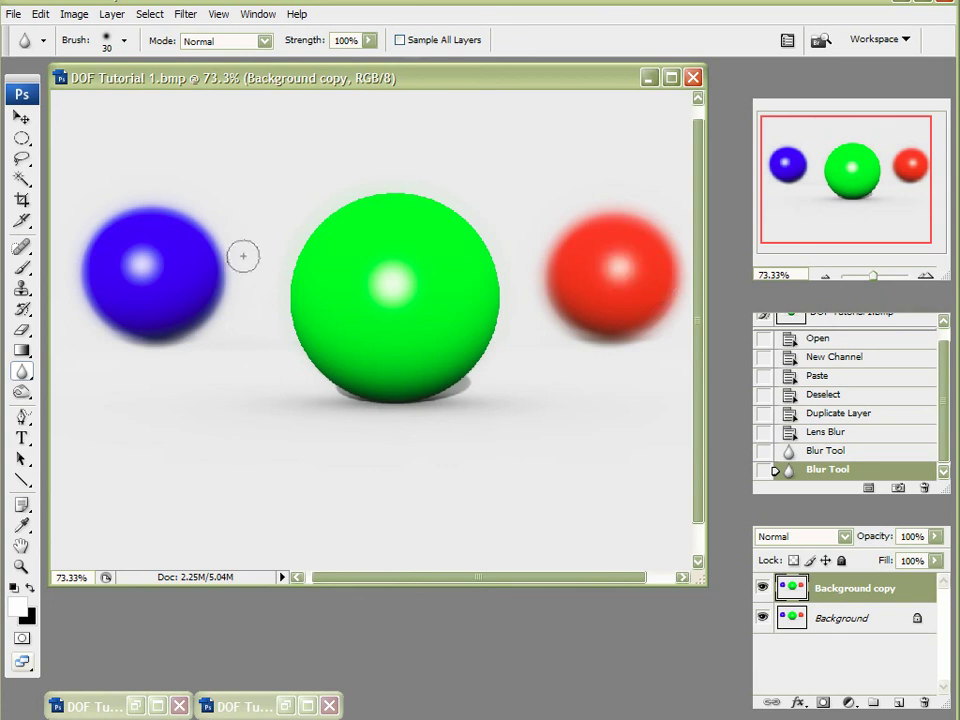
{"action": "left_click", "coordinate": [693, 78]}
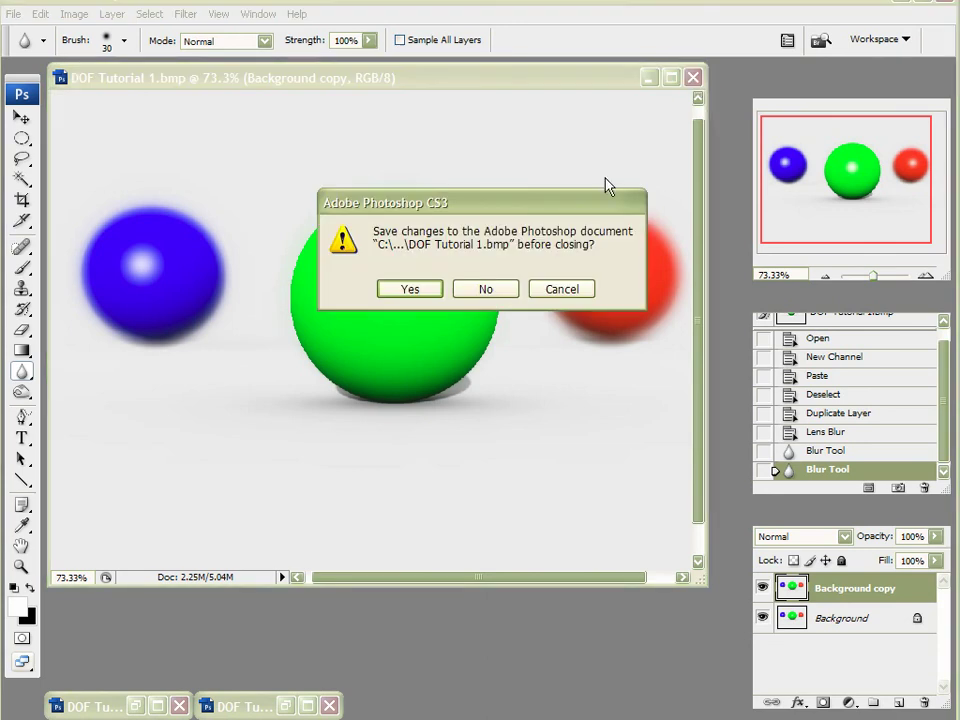
{"action": "left_click", "coordinate": [498, 286]}
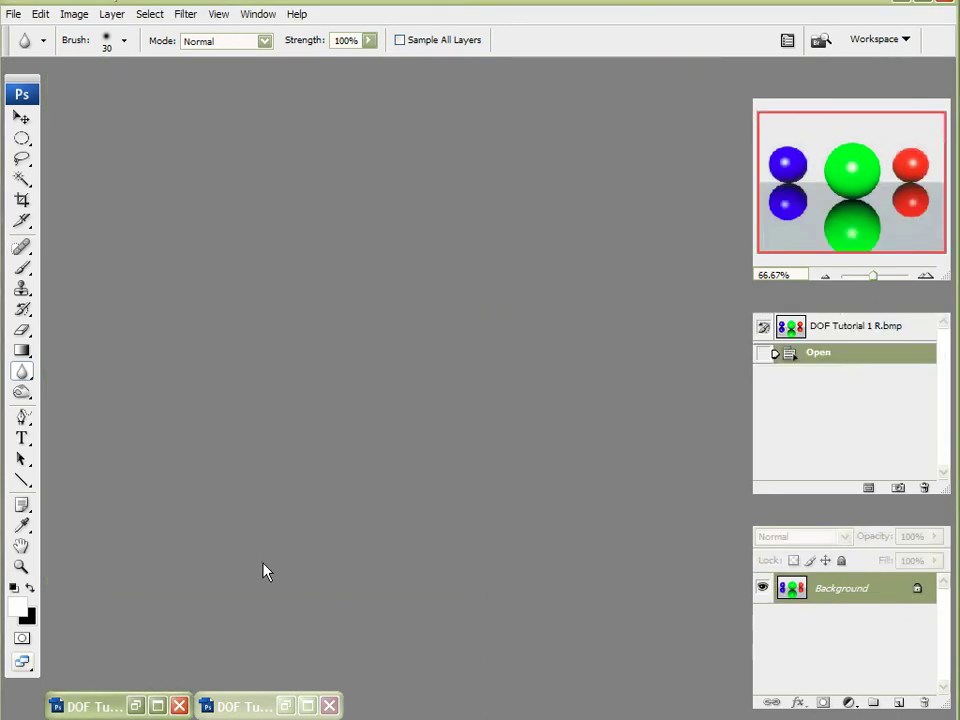
{"action": "left_click", "coordinate": [136, 706]}
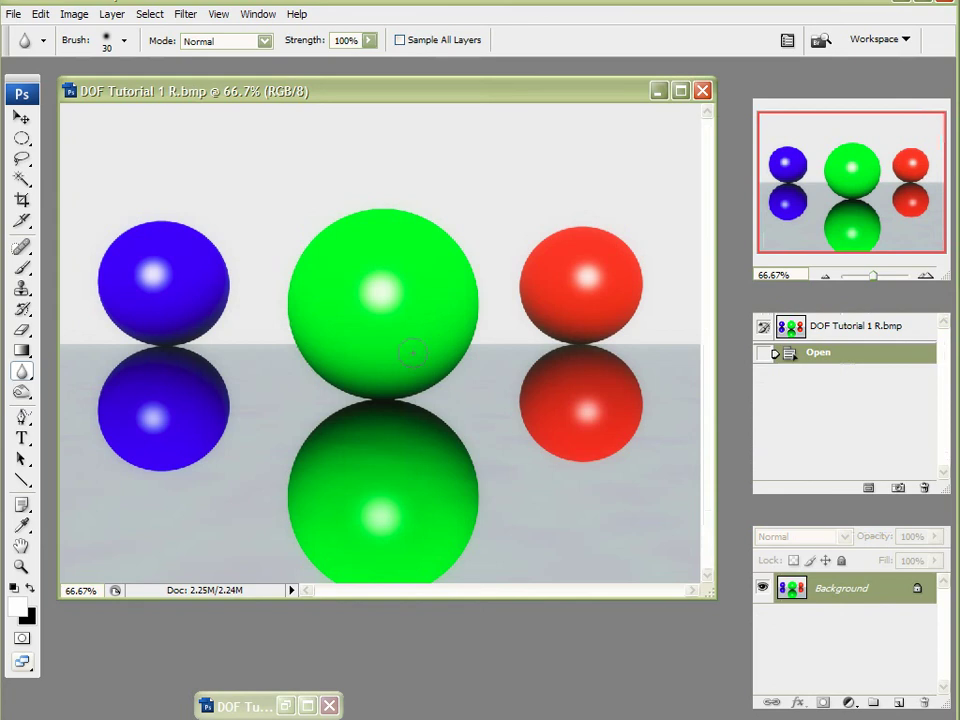
{"action": "left_click_drag", "start_coordinate": [275, 95], "coordinate": [270, 88]}
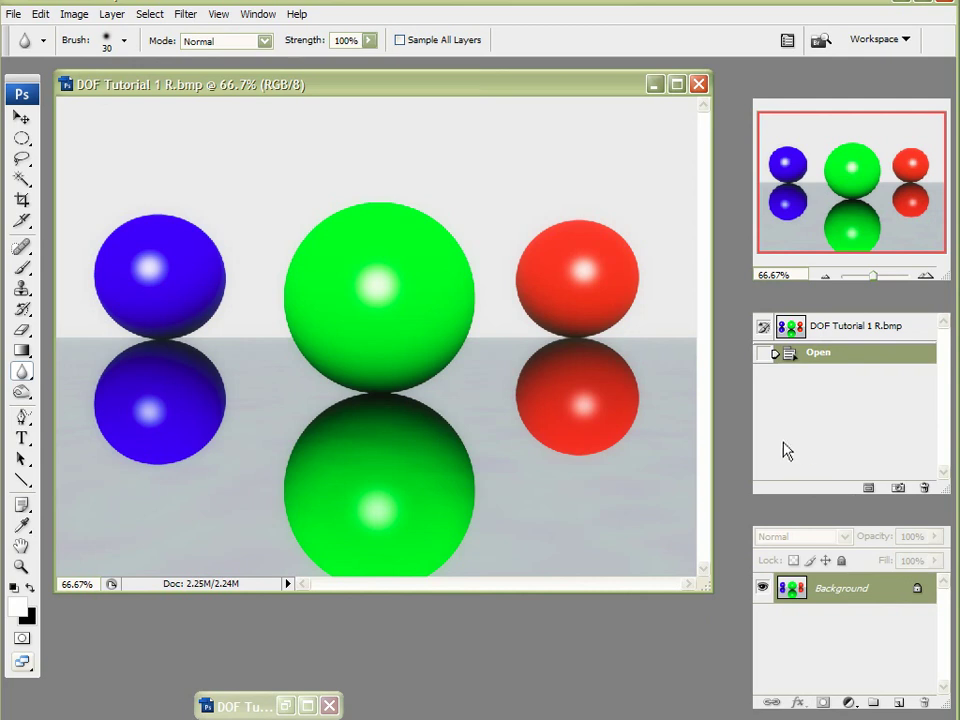
Step: Add a new alpha channel to DOF Tutorial 1 R.bmp and paste the copied depth map into it
{"action": "left_click", "coordinate": [838, 522]}
{"action": "left_click", "coordinate": [897, 702]}
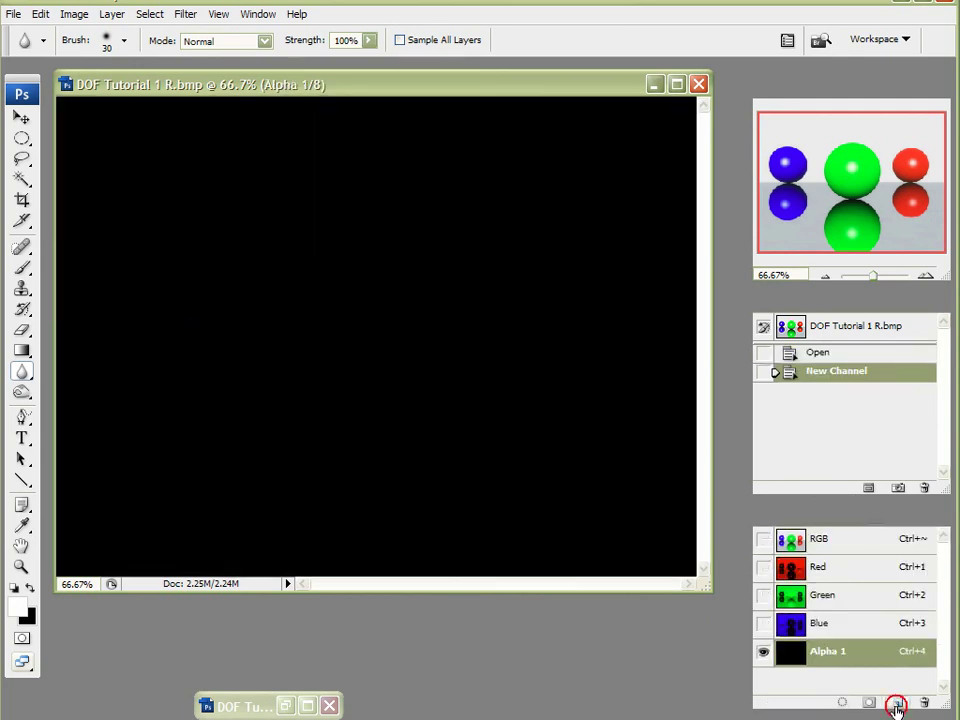
{"action": "left_click", "coordinate": [40, 14]}
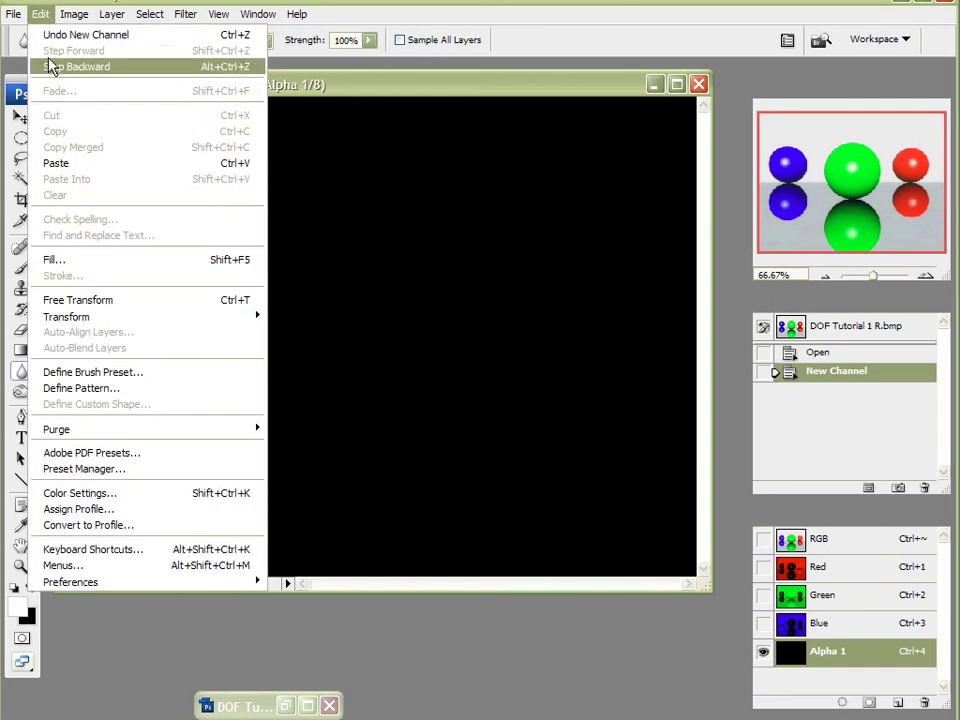
{"action": "left_click", "coordinate": [71, 163]}
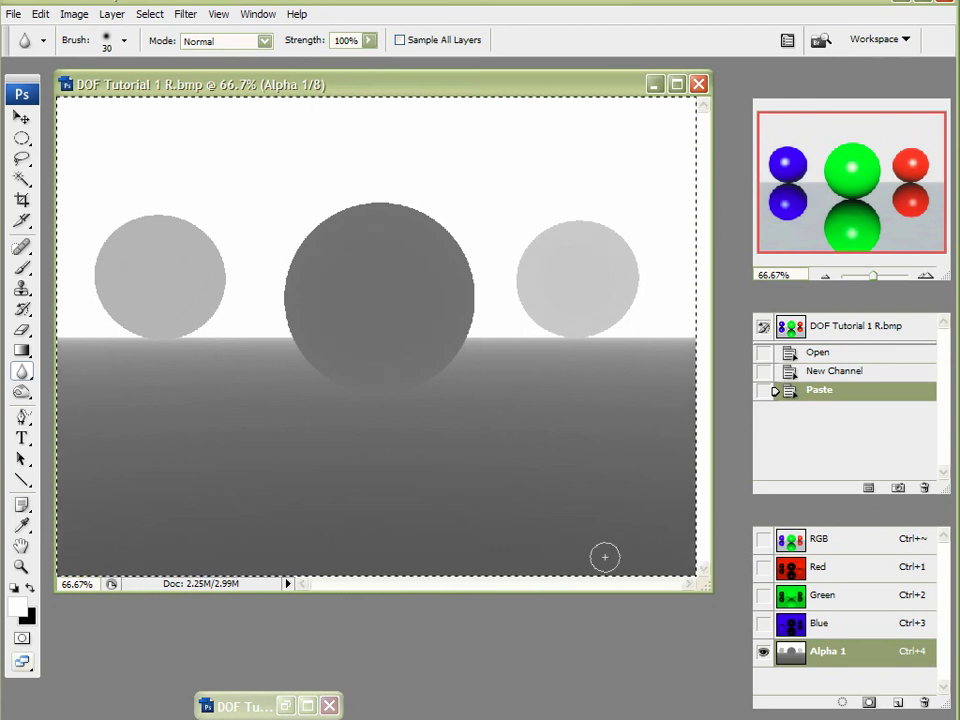
Step: Show the RGB channels with Alpha 1 hidden, deselect the image and return to the layer list
{"action": "left_click", "coordinate": [763, 539]}
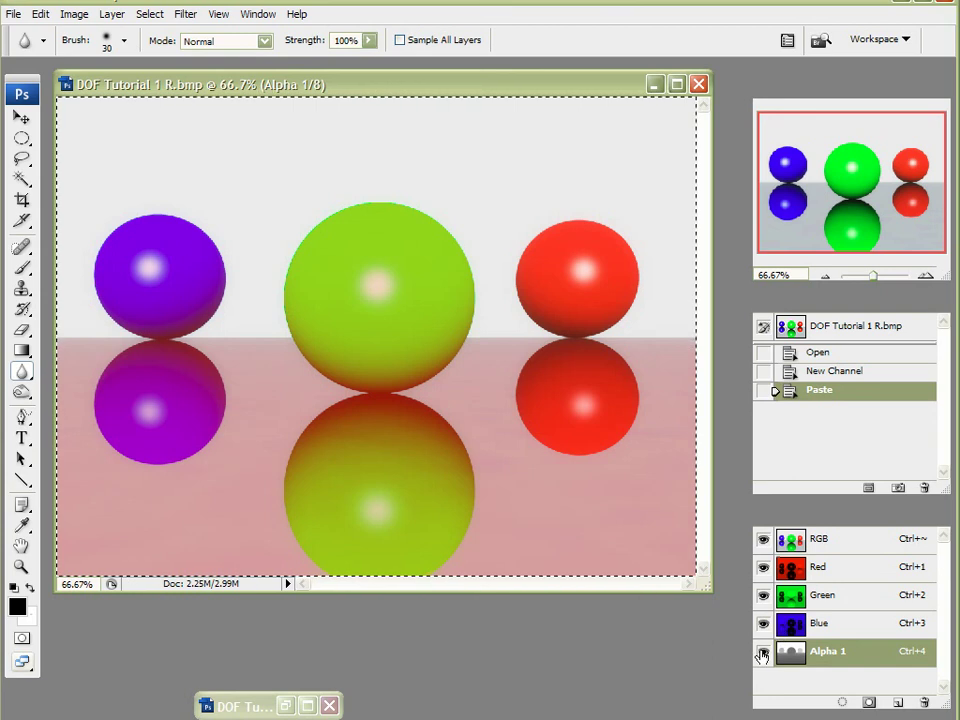
{"action": "left_click", "coordinate": [763, 651]}
{"action": "key", "text": "x"}
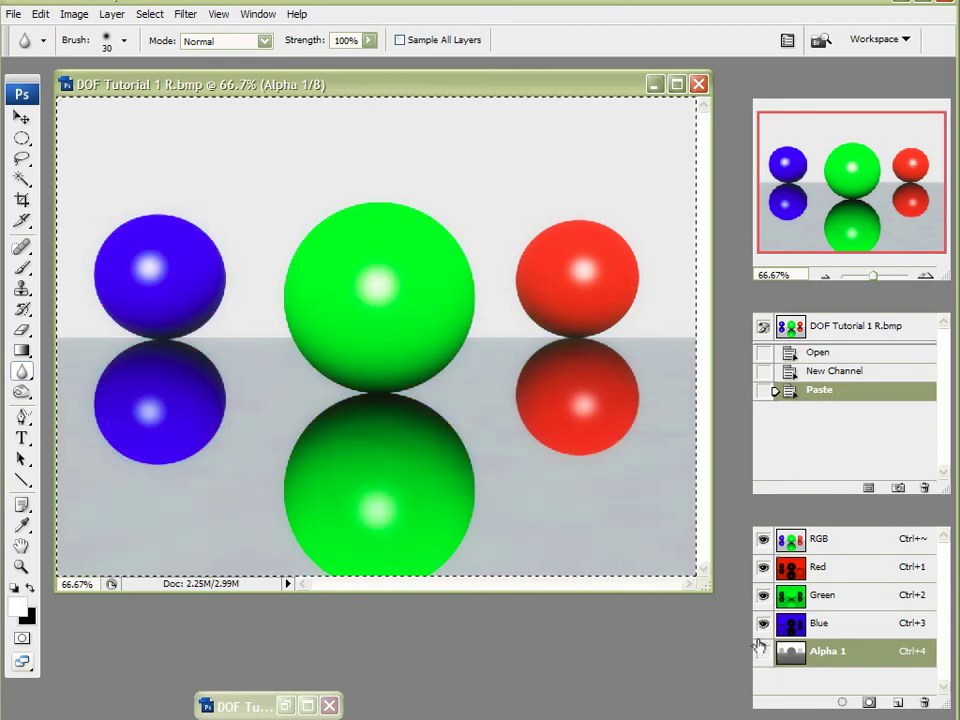
{"action": "key", "text": "ctrl+d"}
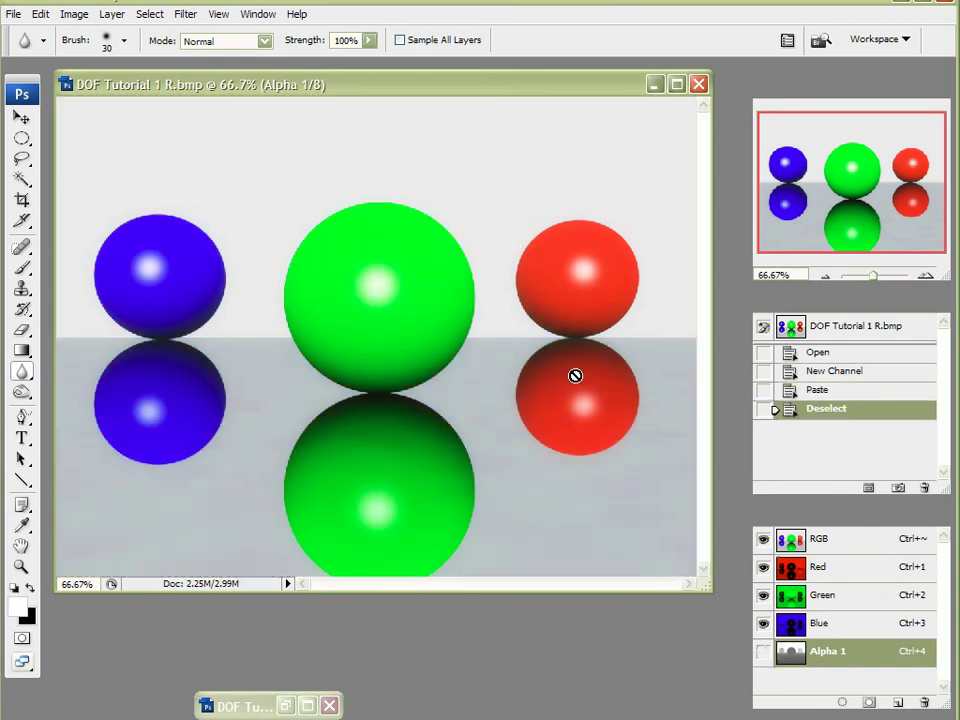
{"action": "left_click", "coordinate": [766, 517]}
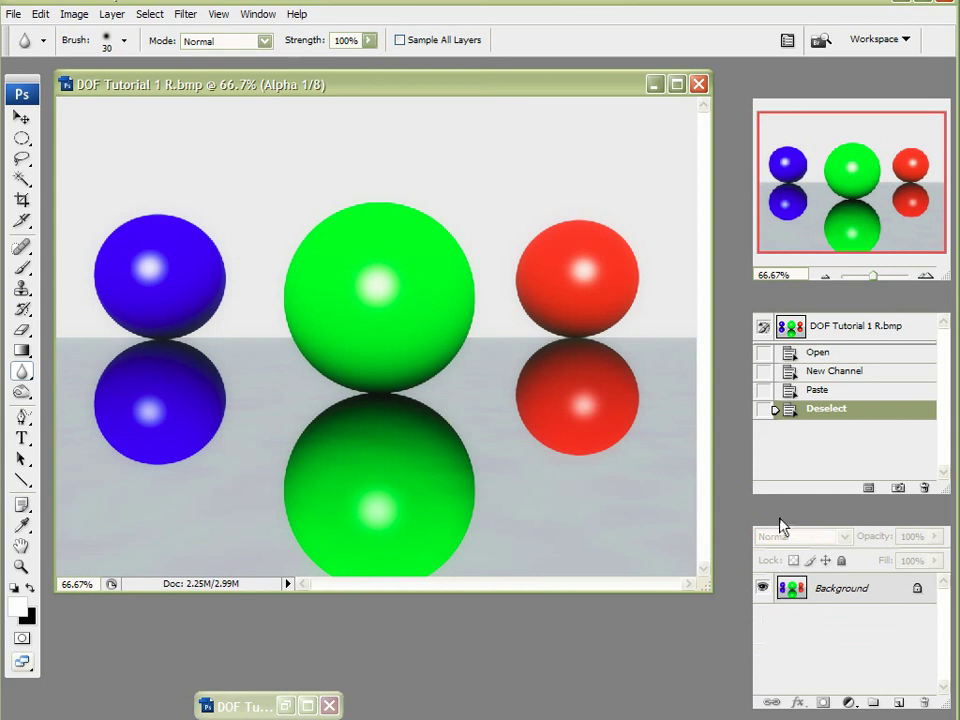
Step: Duplicate the Background layer of DOF Tutorial 1 R.bmp and apply the last-used Lens Blur to the copy
{"action": "left_click_drag", "start_coordinate": [820, 589], "coordinate": [901, 703]}
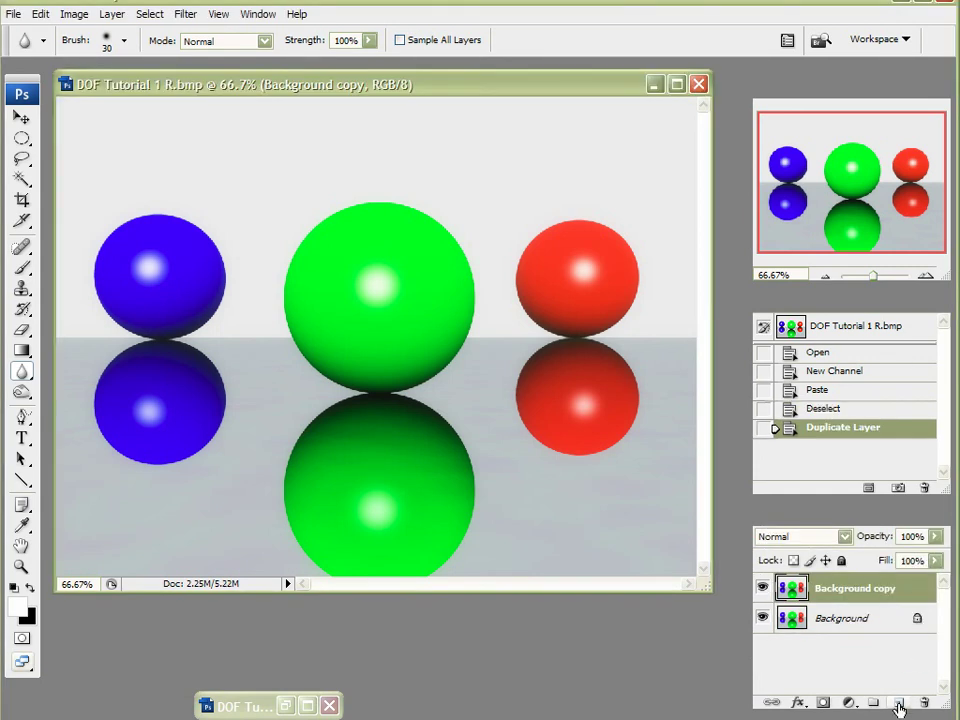
{"action": "left_click", "coordinate": [275, 88]}
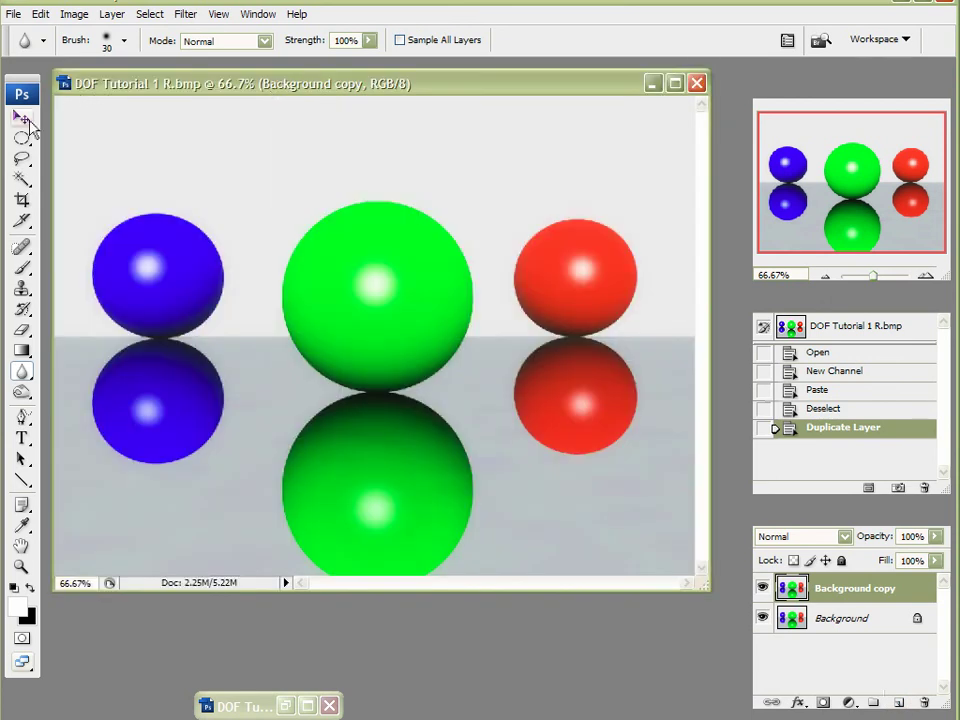
{"action": "left_click", "coordinate": [21, 117]}
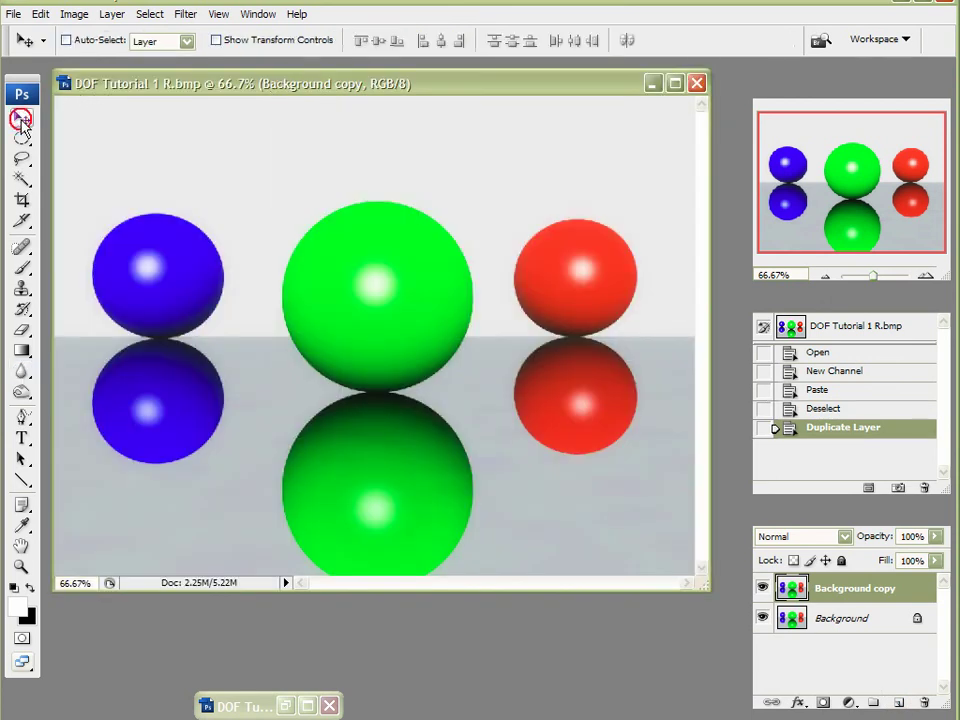
{"action": "left_click", "coordinate": [186, 14]}
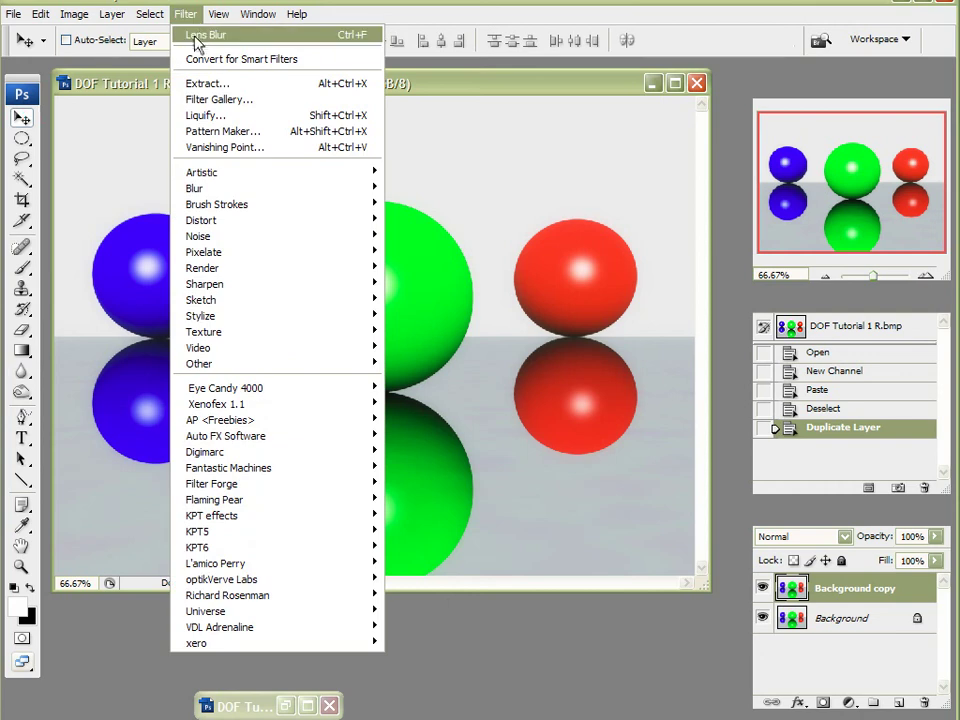
{"action": "left_click", "coordinate": [195, 37]}
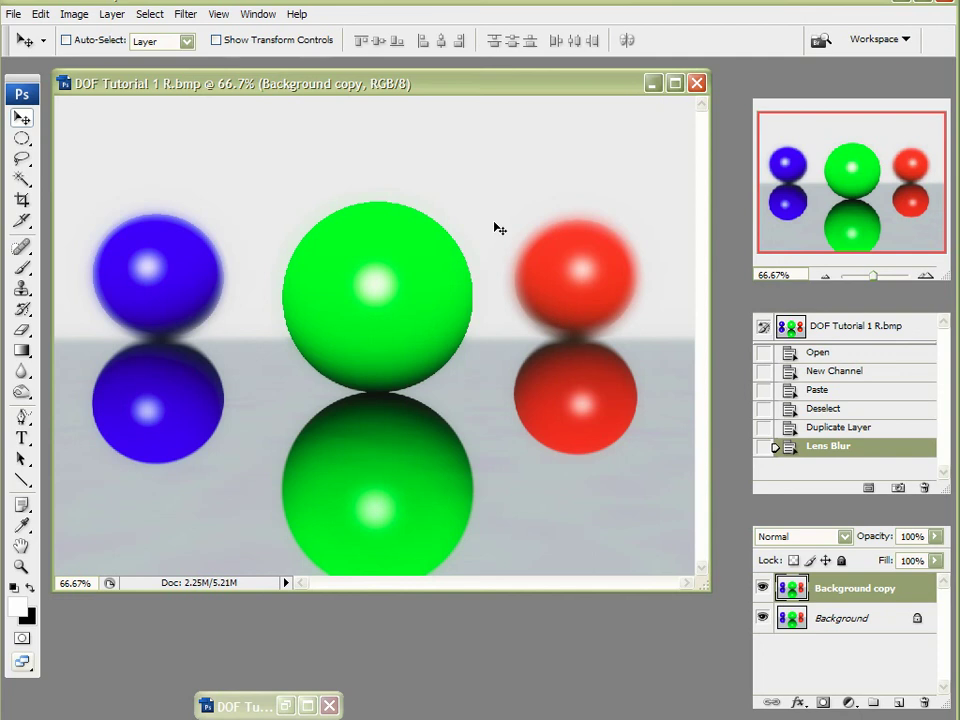
{"action": "double_click", "coordinate": [292, 84]}
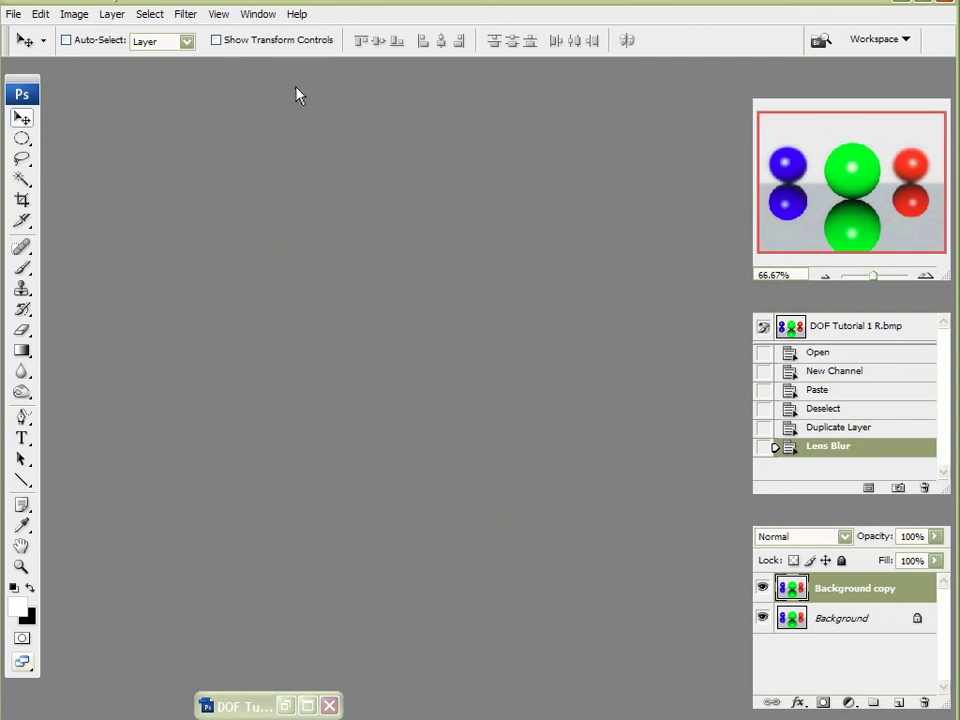